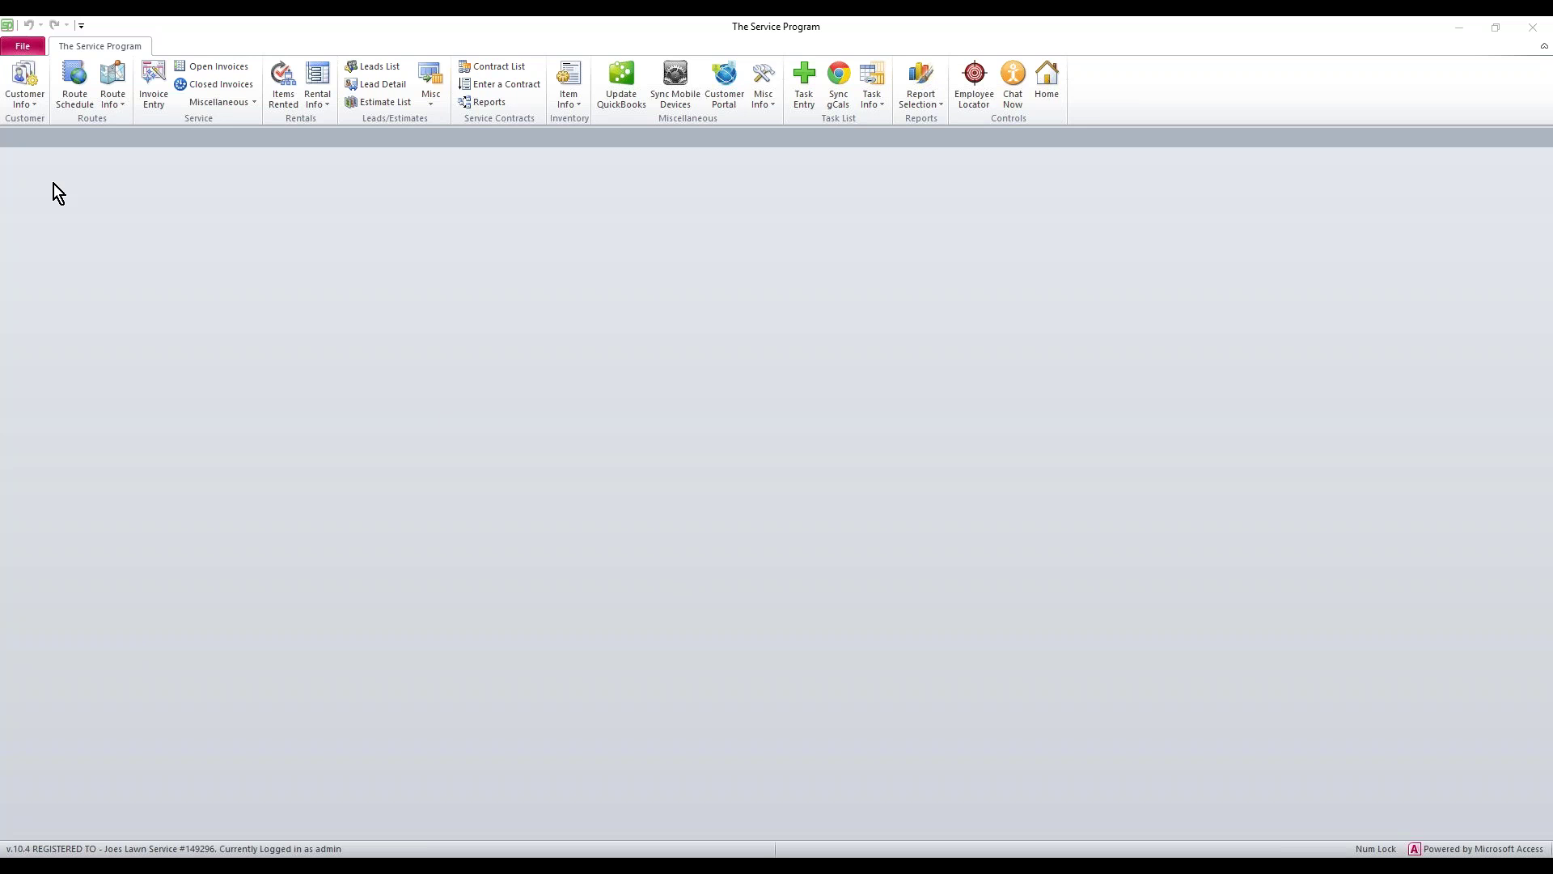
Open the customer list, bring up the Alfonsos Pizza customer record and display its equipment records.
click(25, 105)
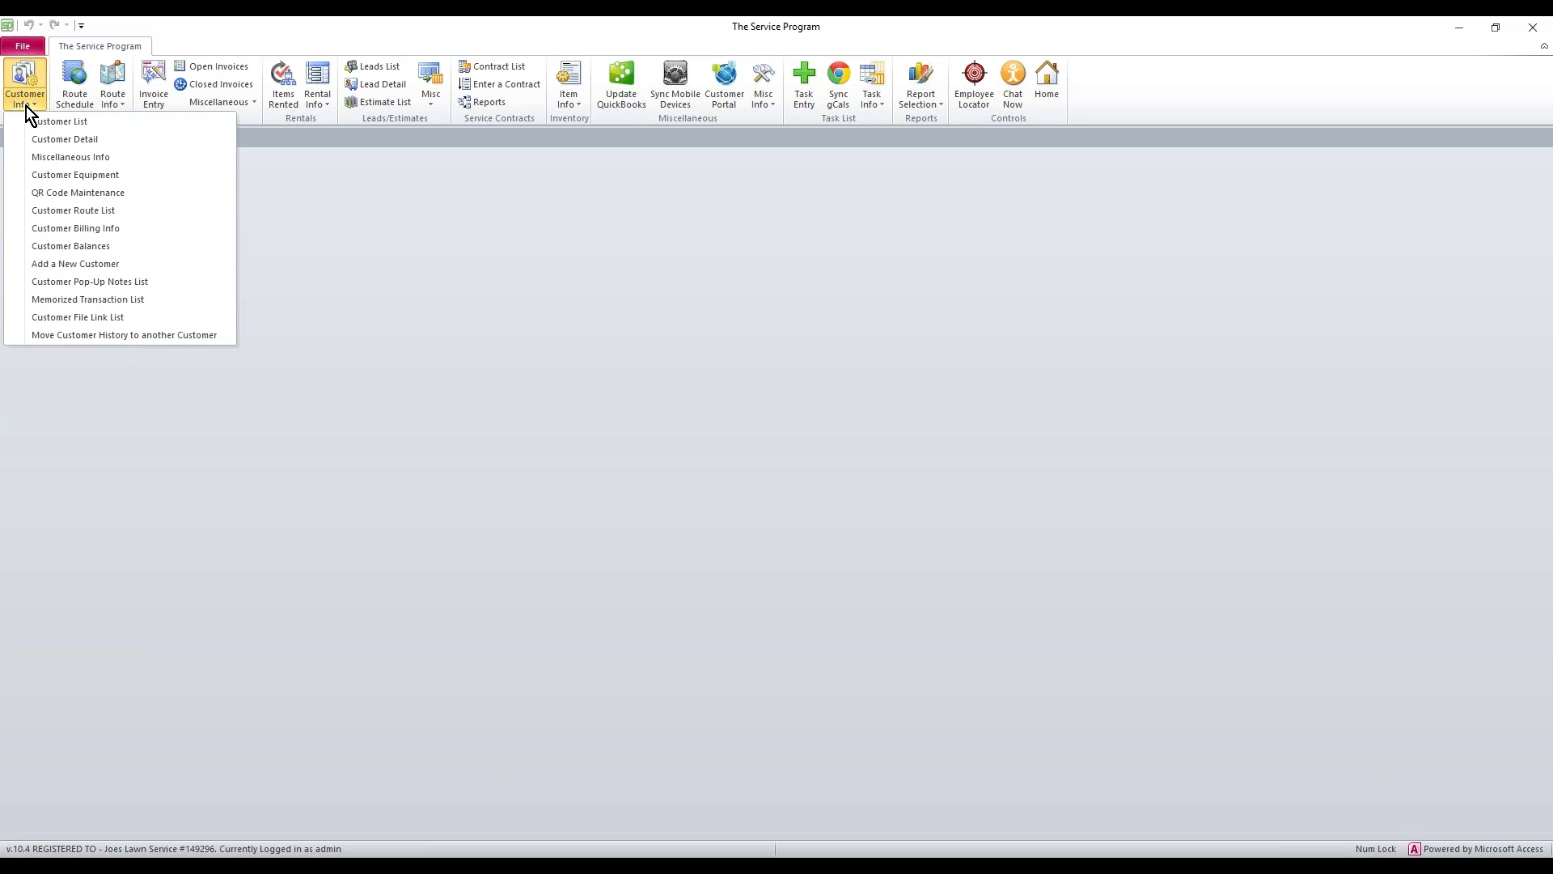
click(33, 123)
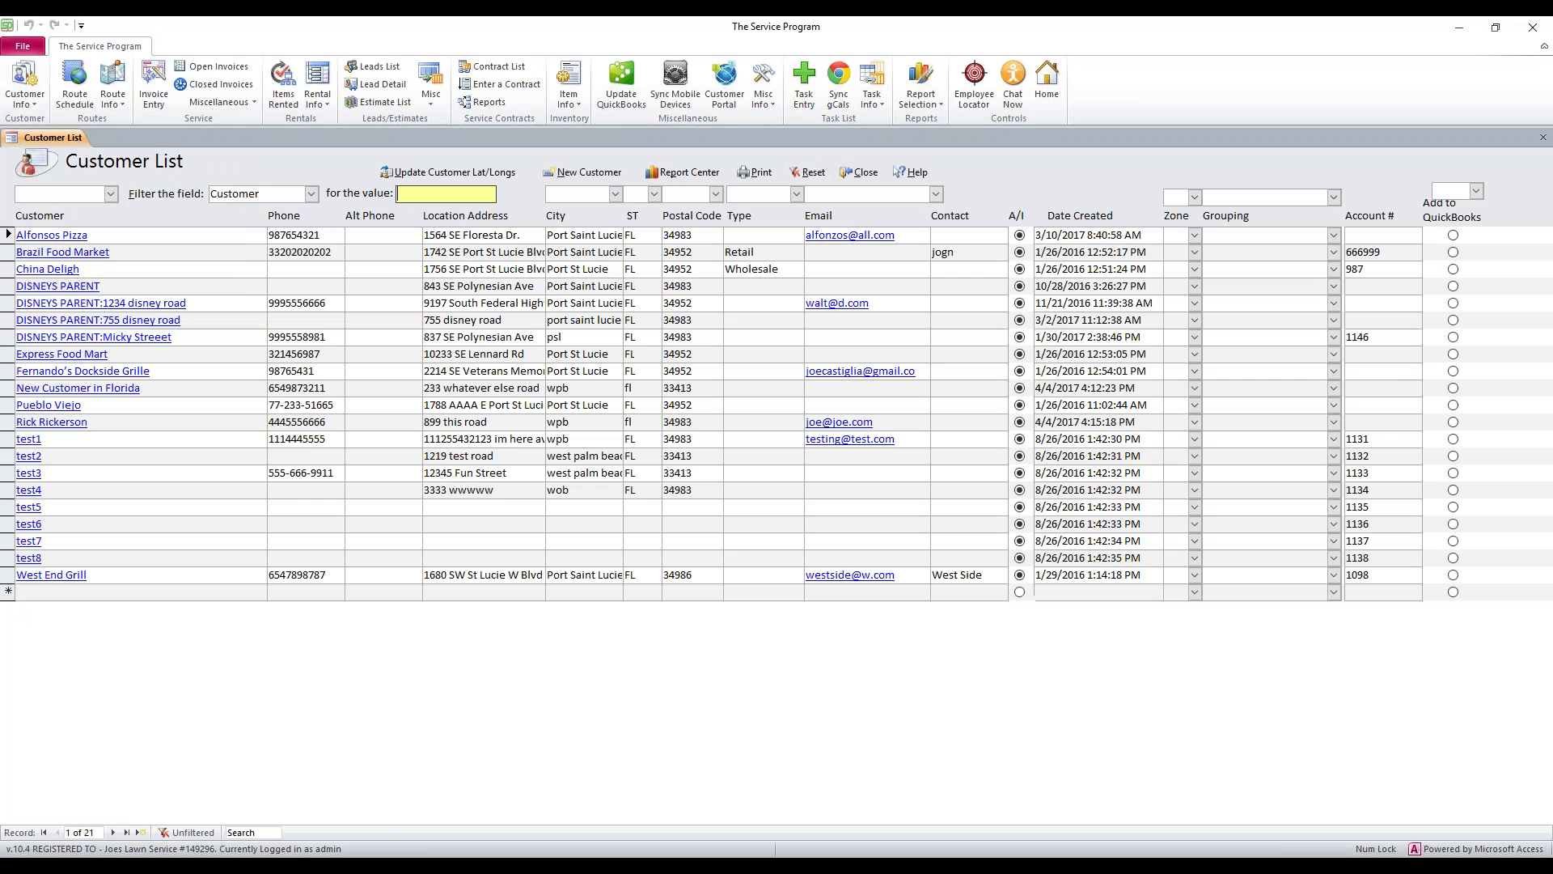
click(109, 237)
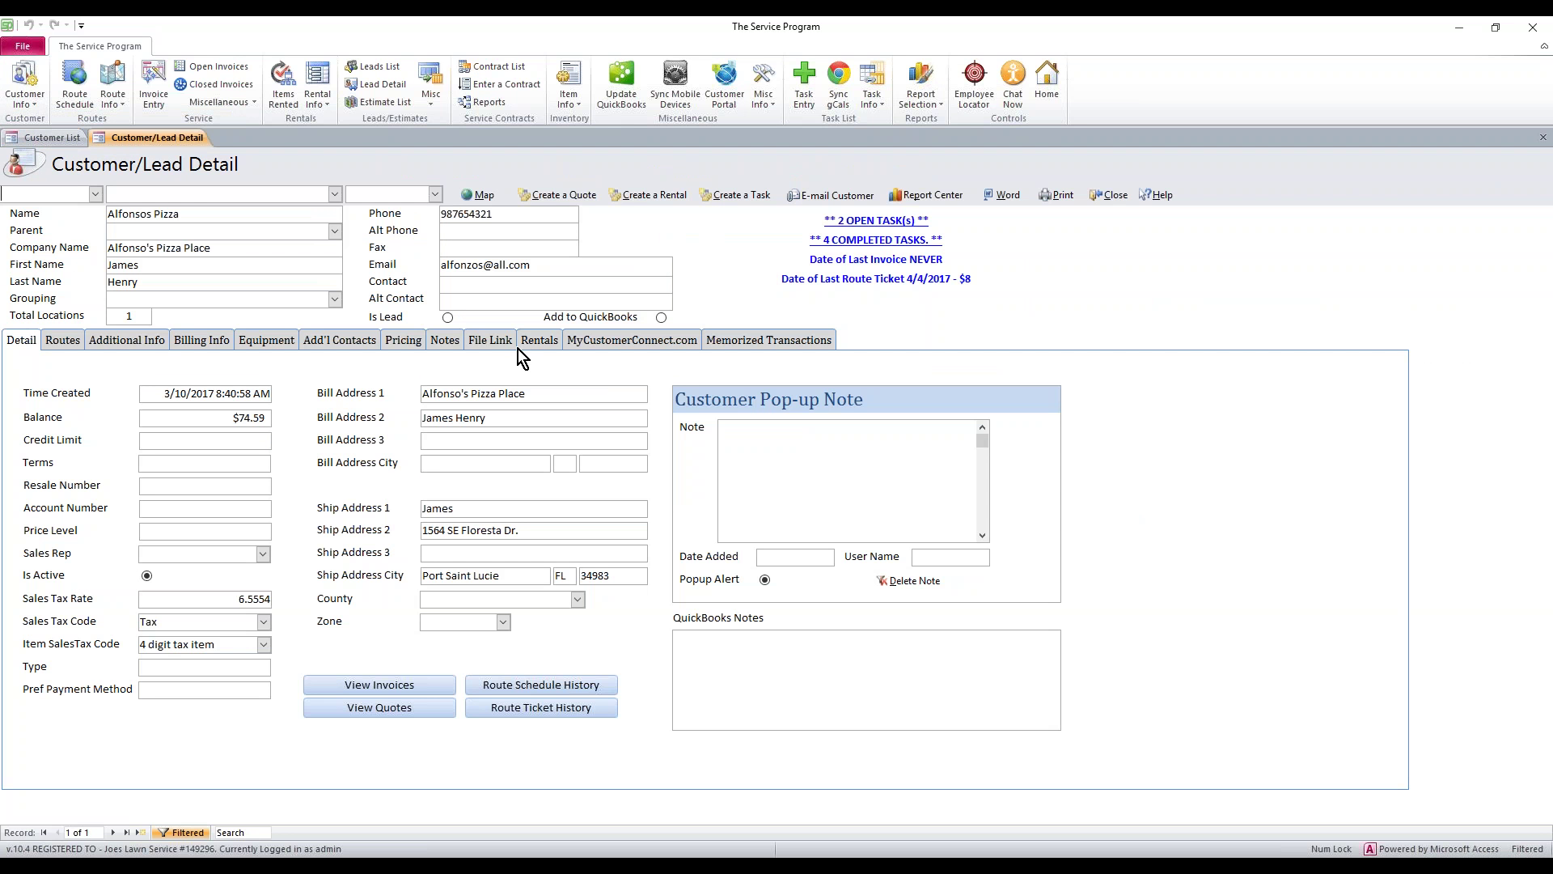
click(259, 341)
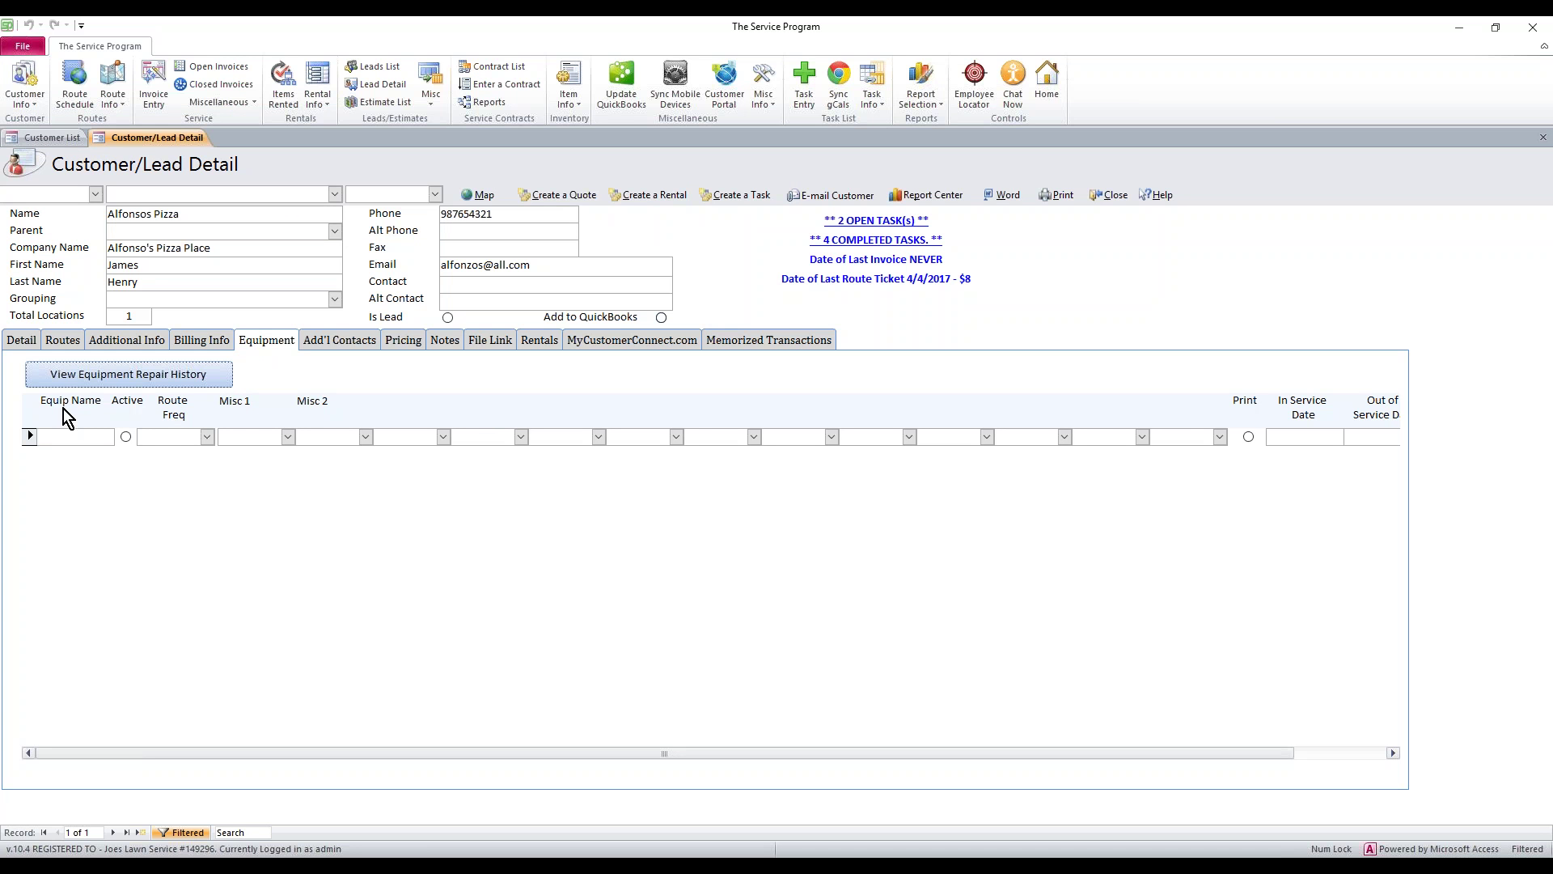
Examine the editable column headings of the equipment grid, from Misc 1 and Misc 2 across the unnamed ones.
drag(251, 400, 219, 401)
drag(327, 401, 300, 401)
click(388, 400)
click(519, 402)
click(583, 403)
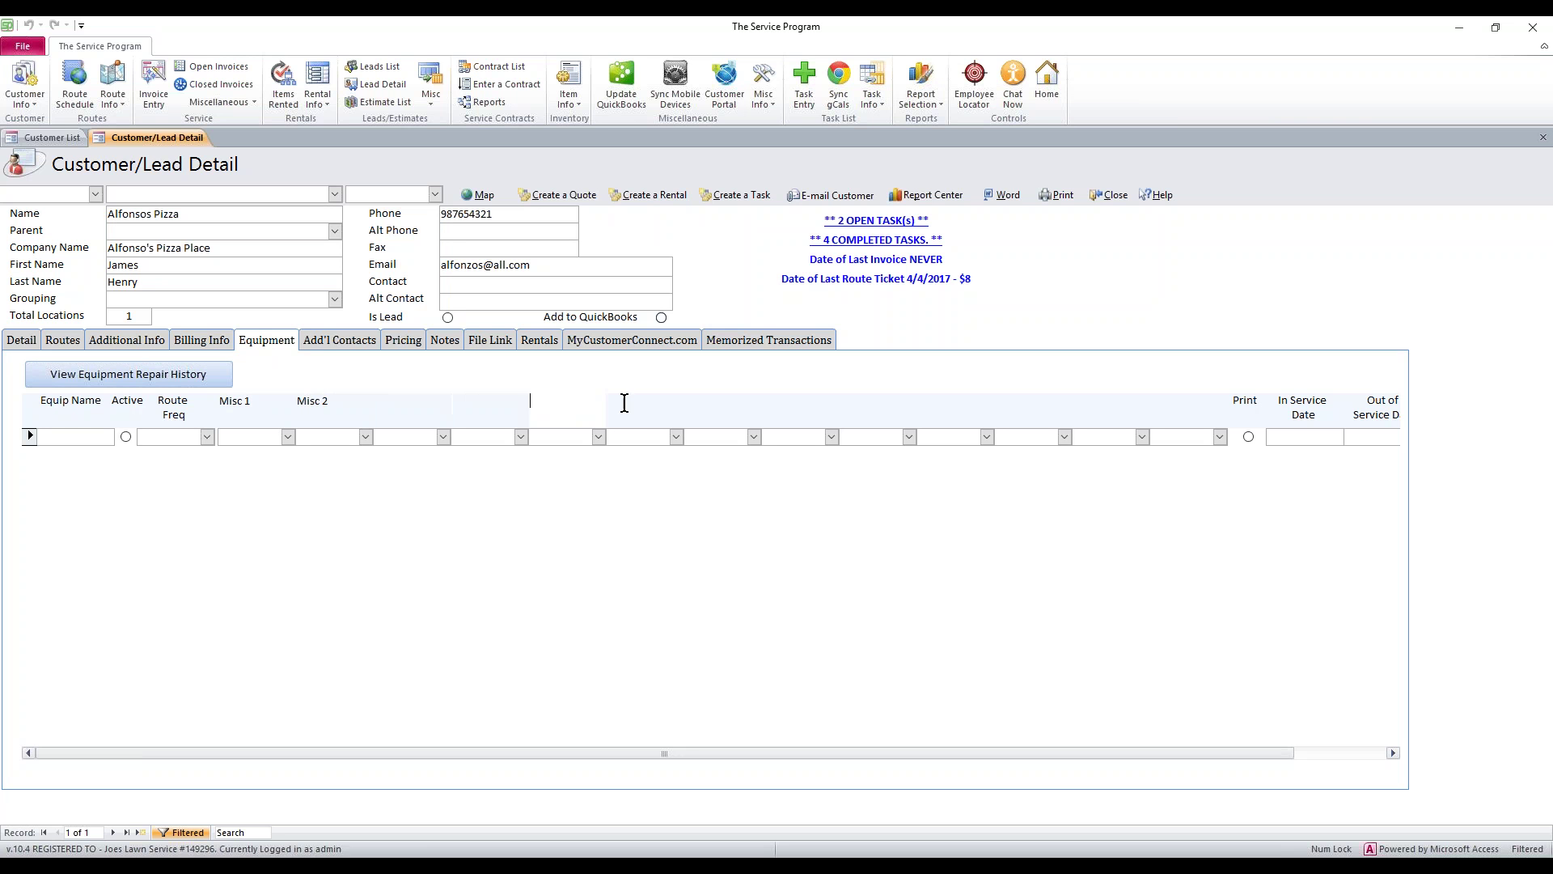
click(635, 402)
click(719, 407)
click(788, 400)
click(862, 408)
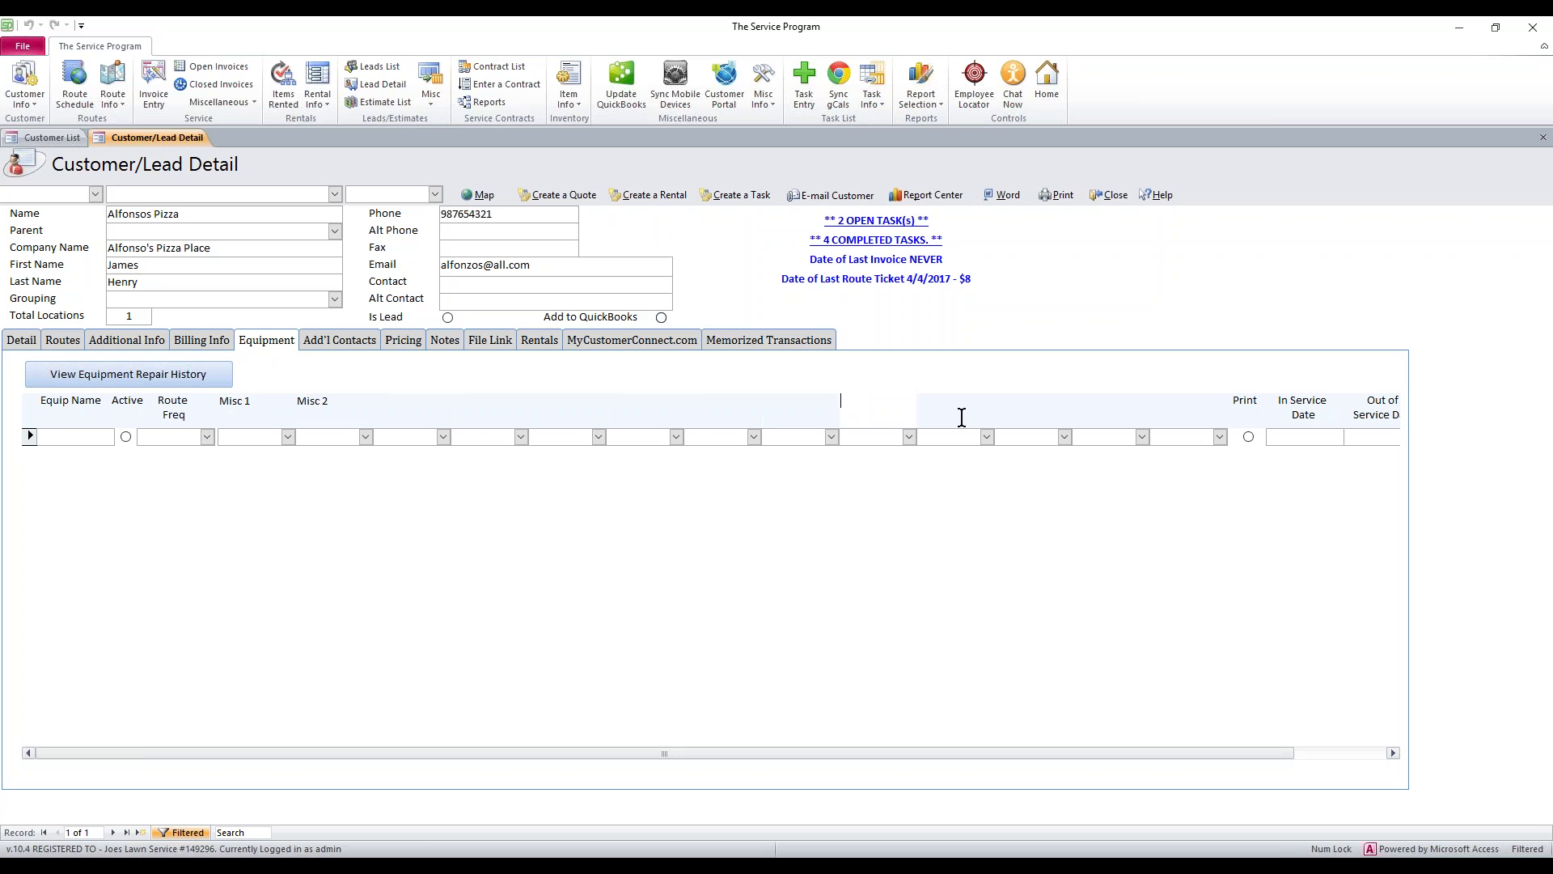
click(964, 413)
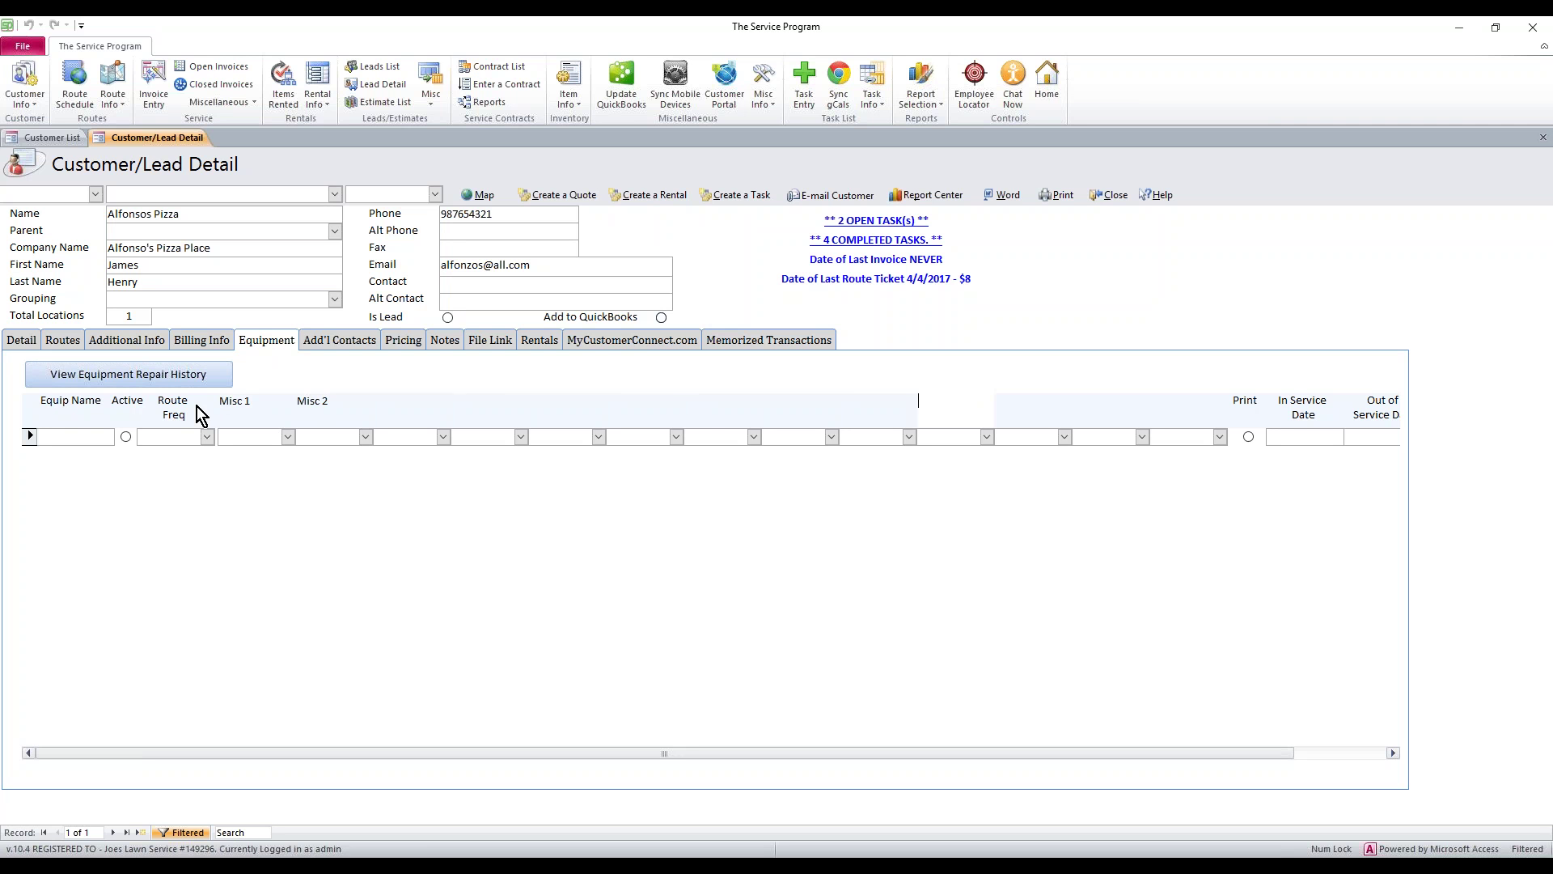
click(77, 436)
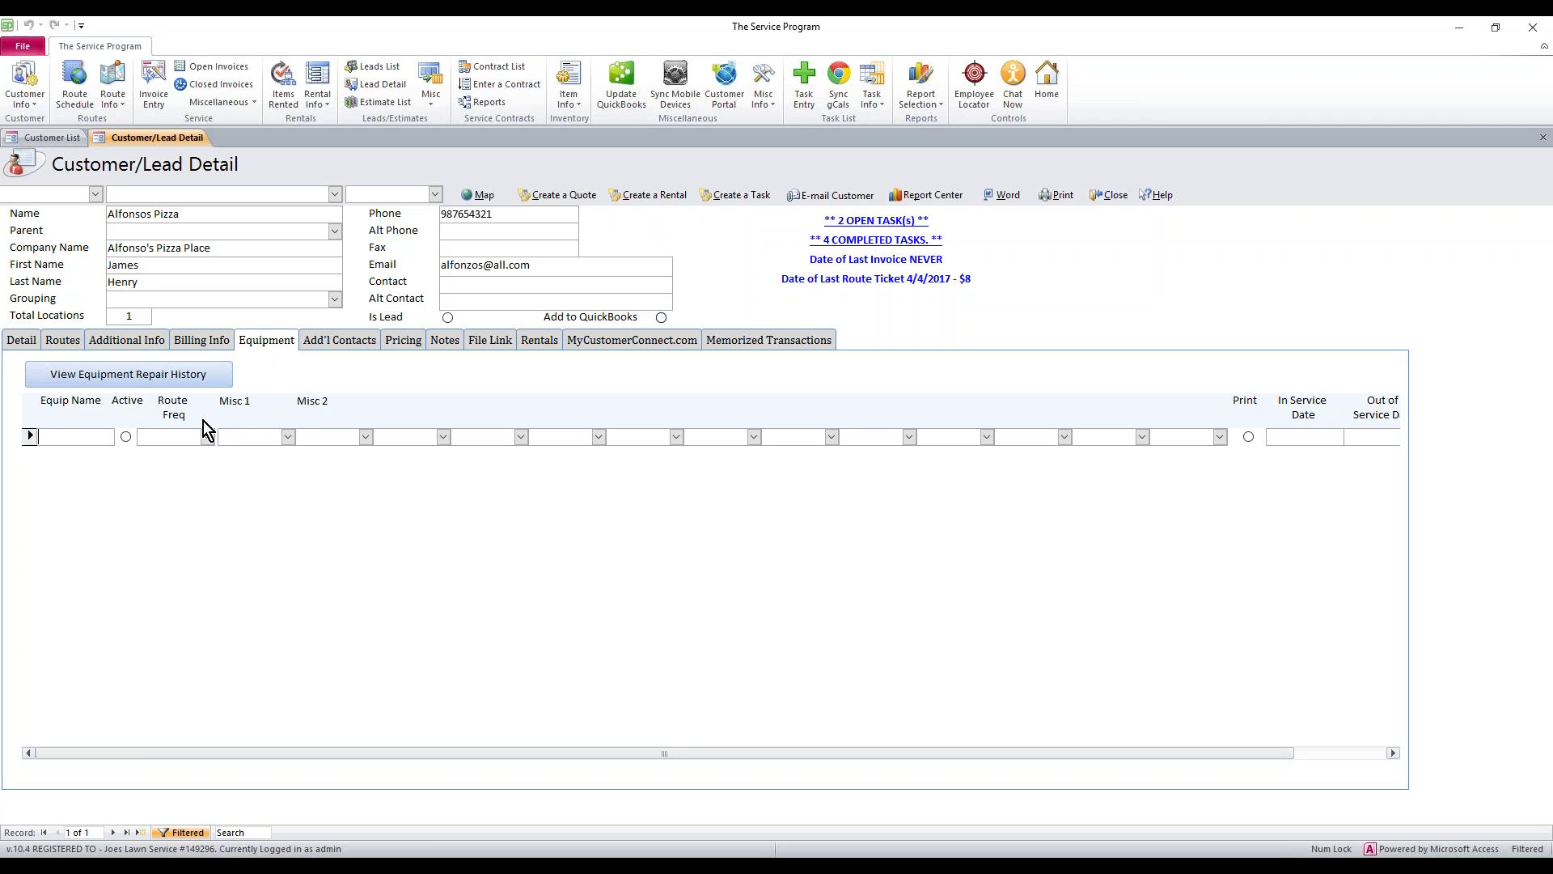
drag(254, 402, 218, 420)
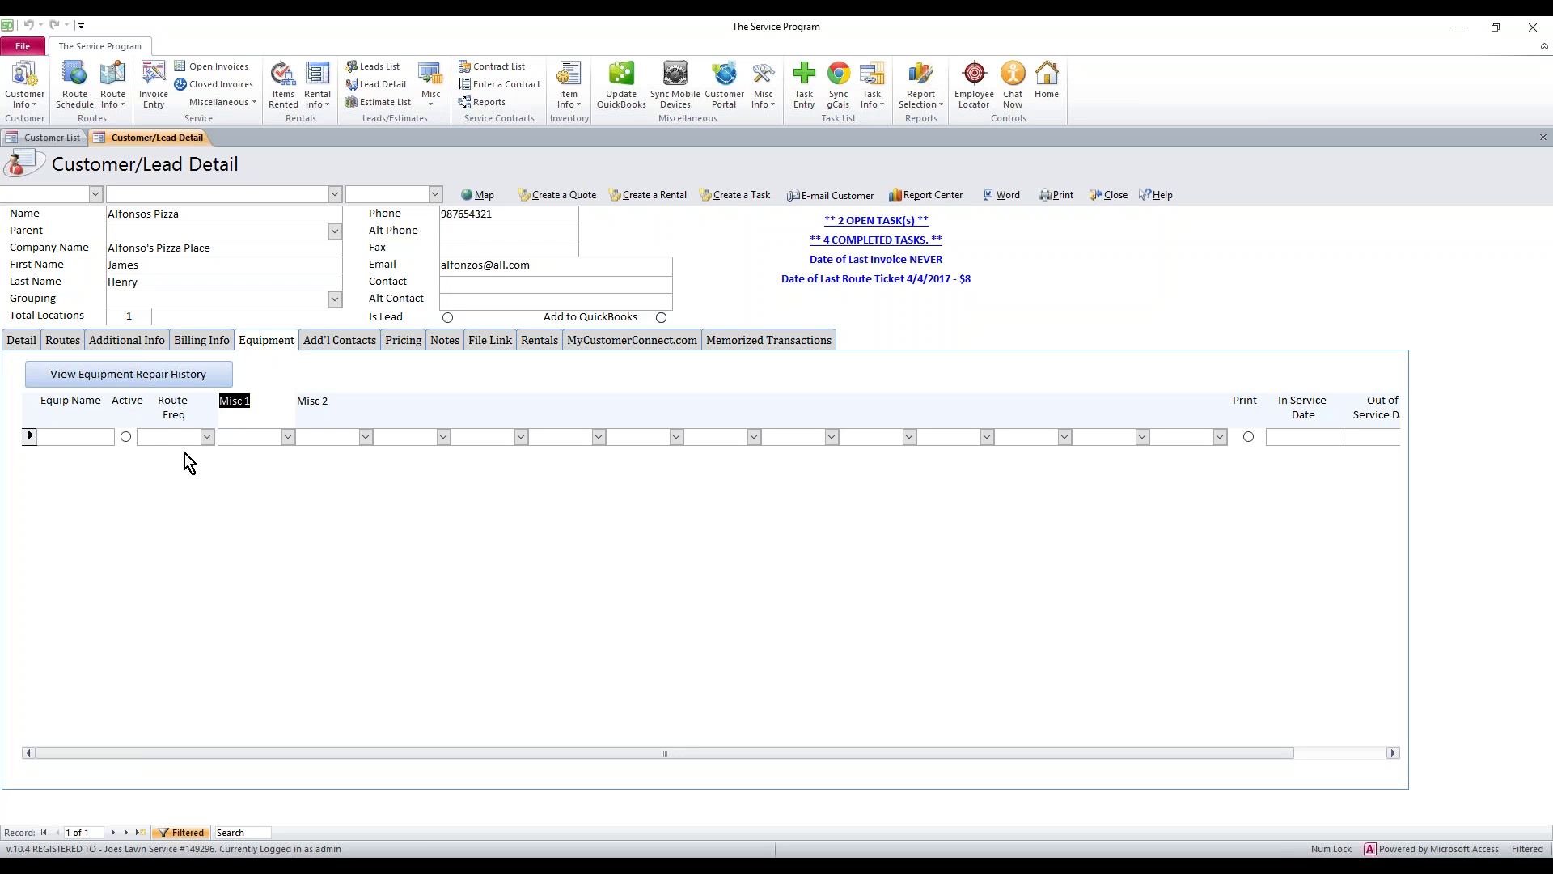
Add an equipment item named Radio for the customer and mark it as active.
click(94, 437)
text(Radio)
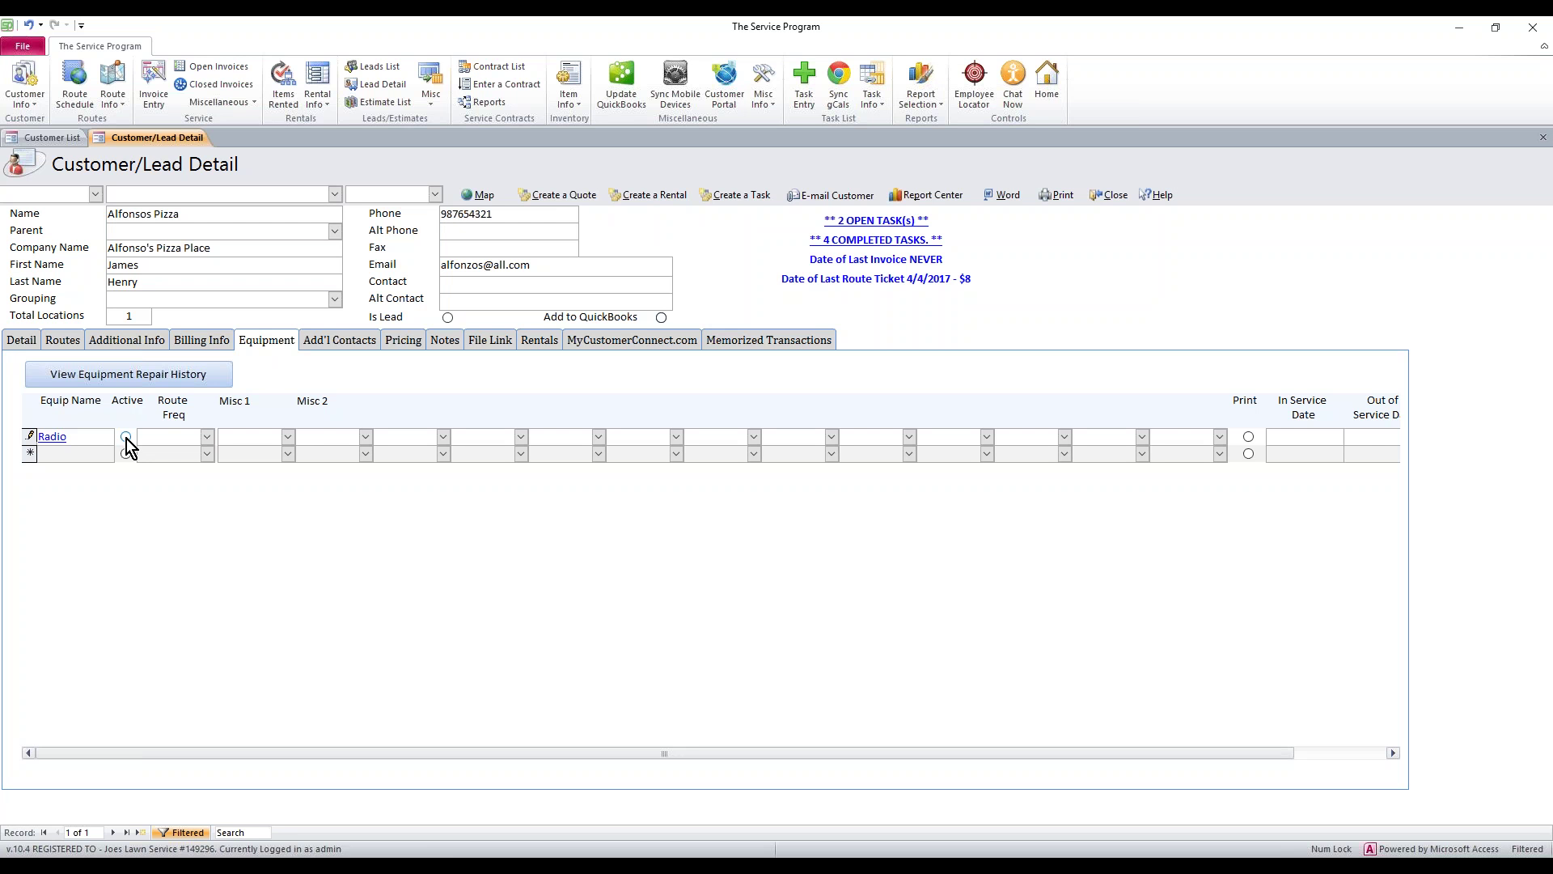
click(126, 438)
Rename the Misc 1 equipment heading to Make and save the new field name.
drag(245, 402, 219, 402)
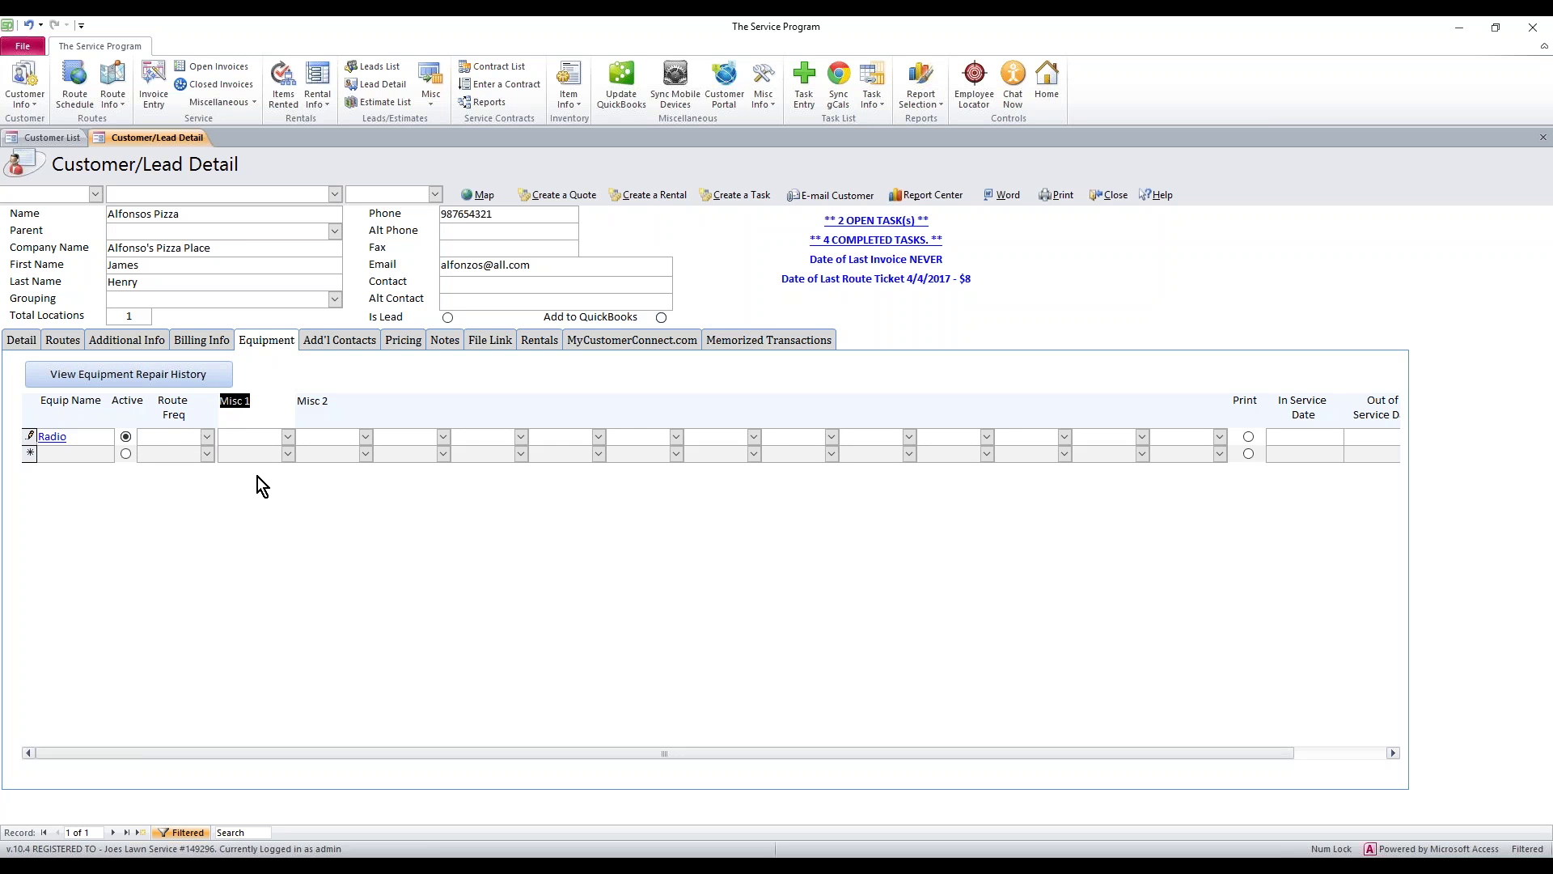
text(Make)
click(283, 447)
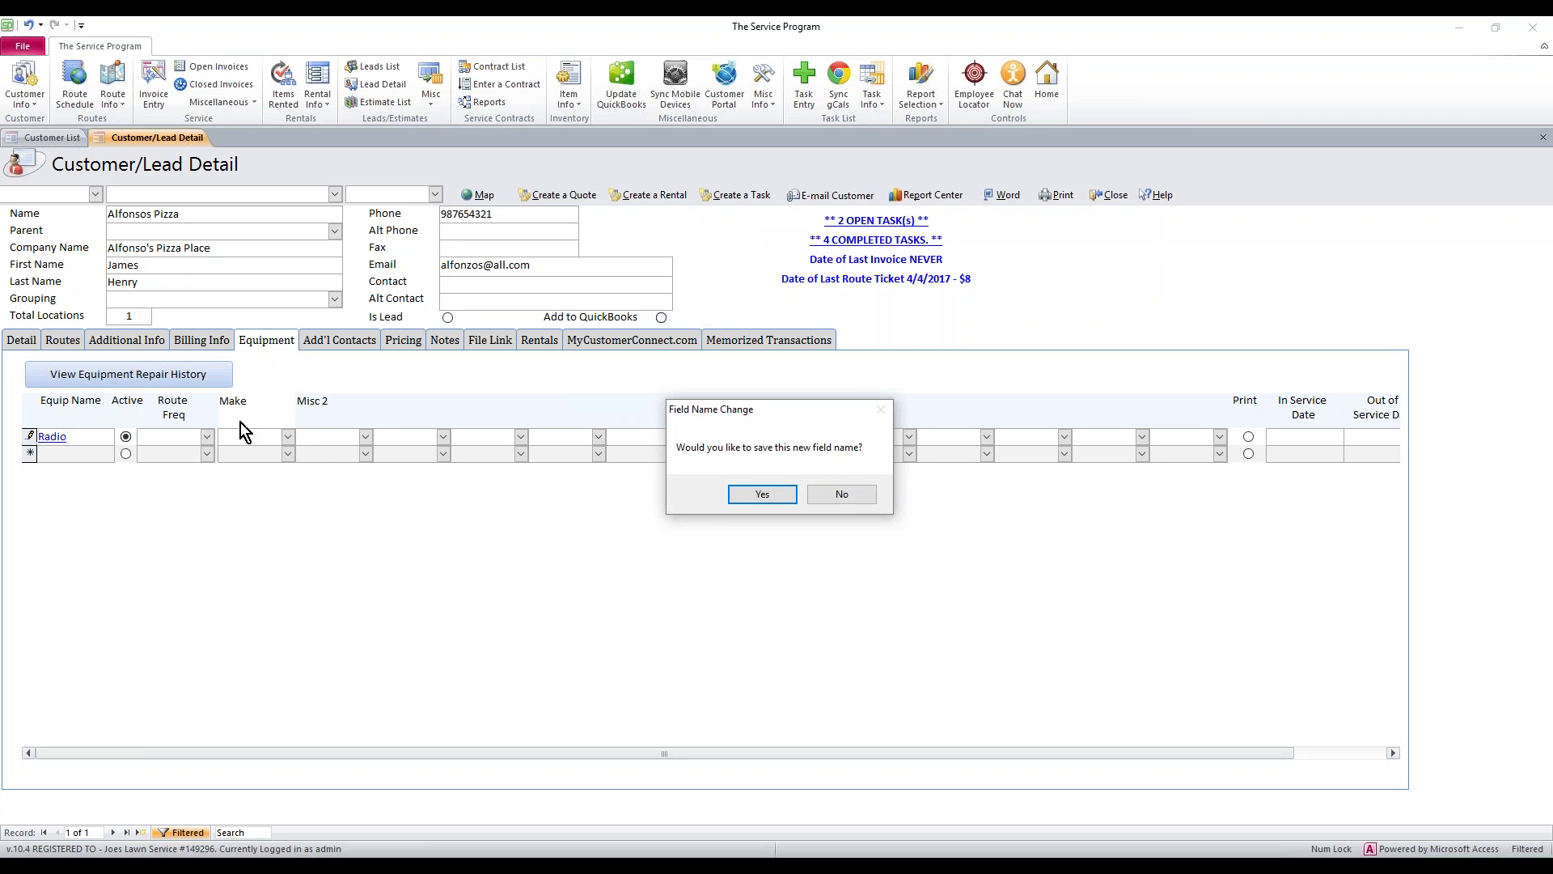
click(764, 494)
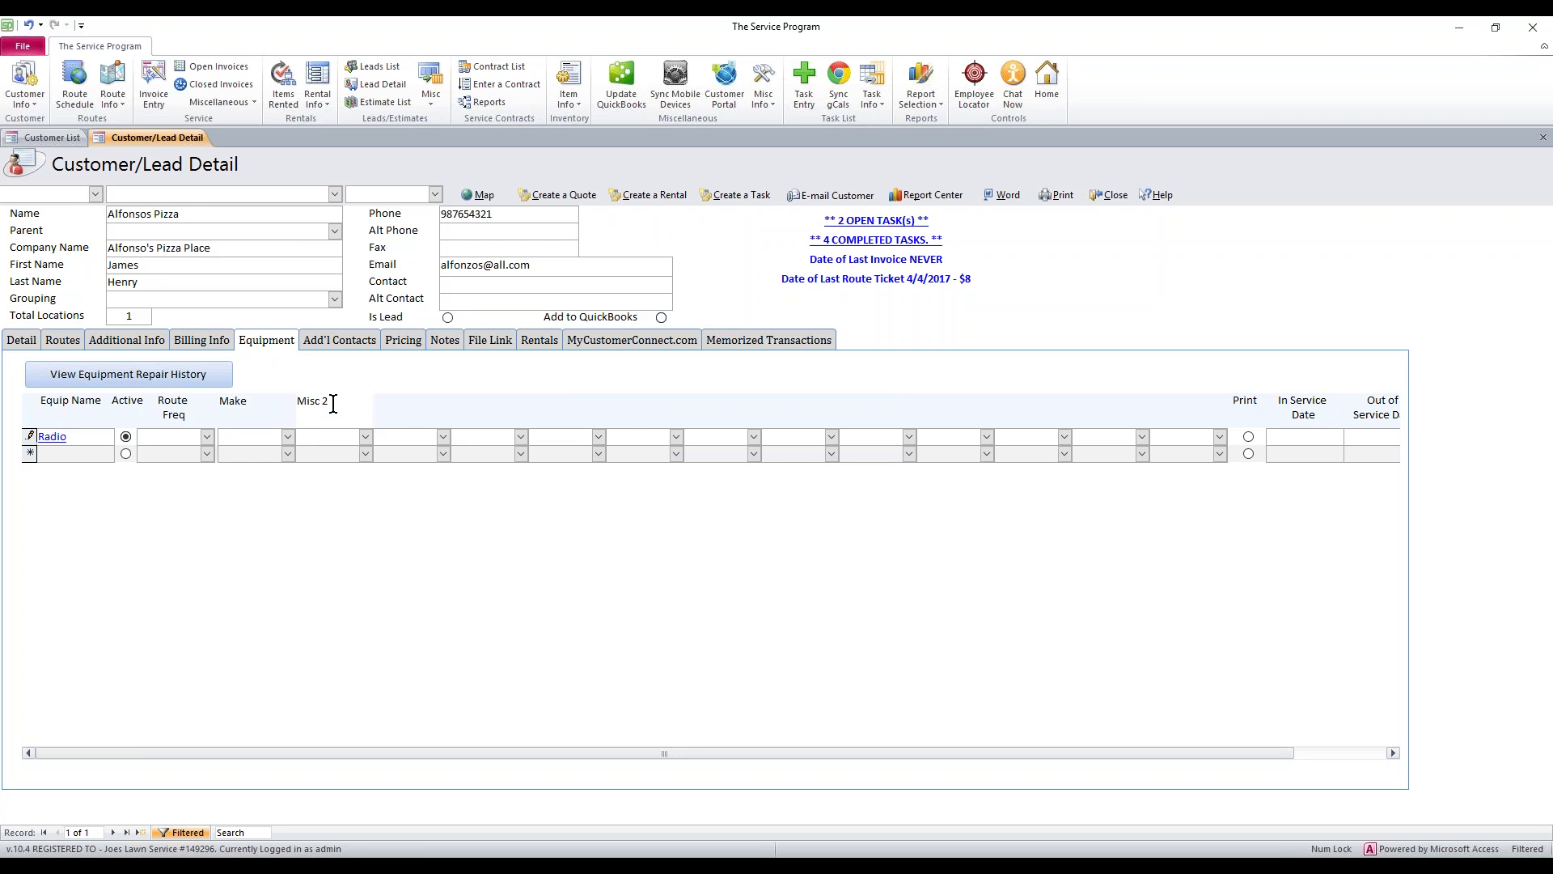
Rename the Misc 2 equipment heading to Model and save the new field name.
drag(178, 221, 109, 215)
click(233, 401)
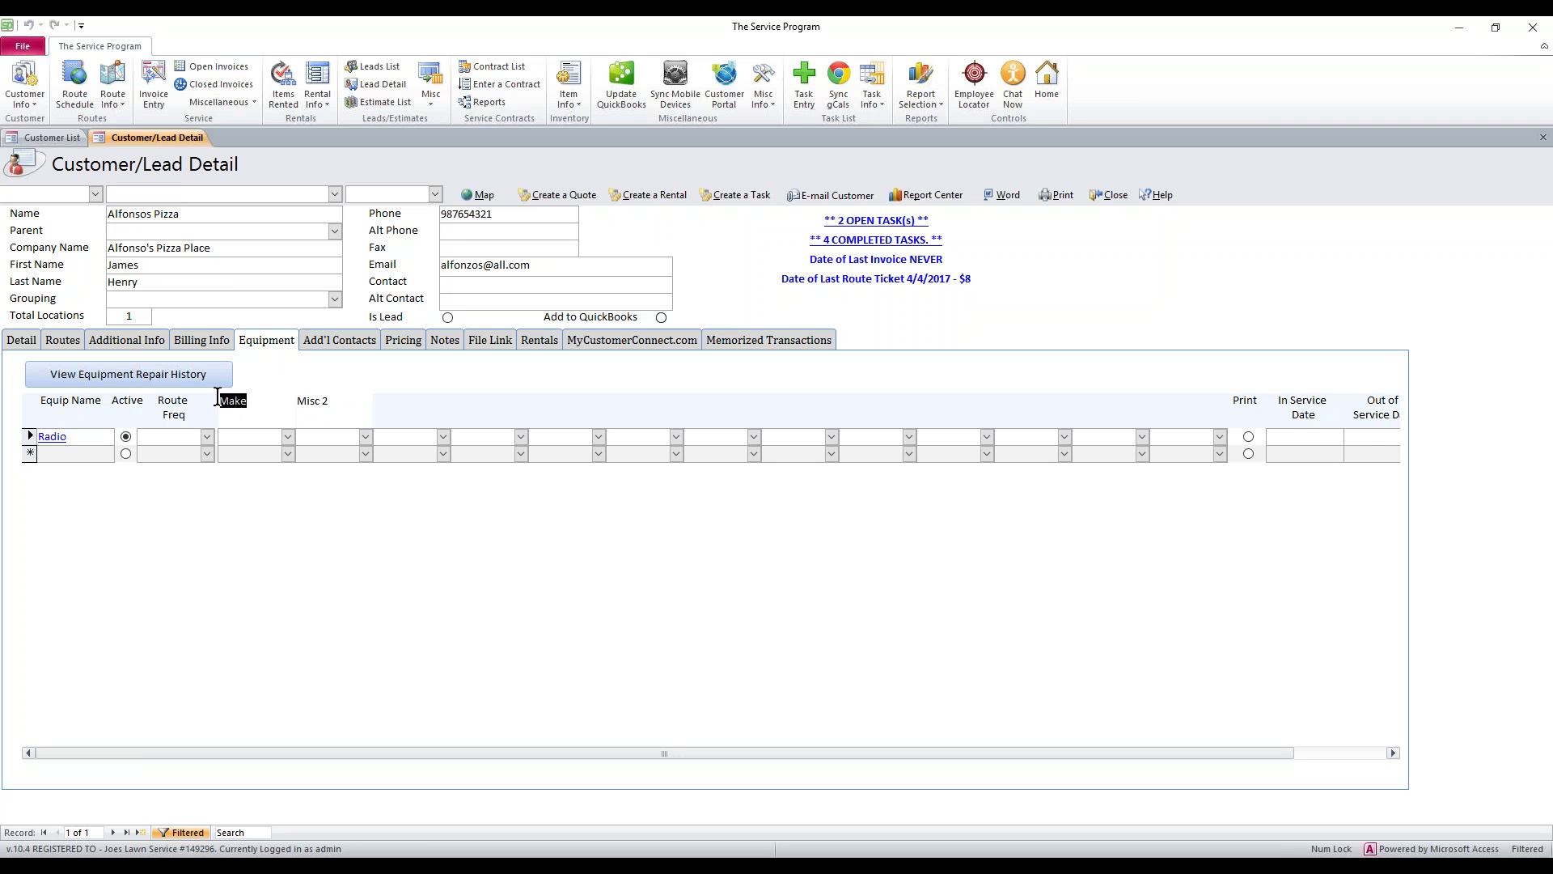
click(314, 402)
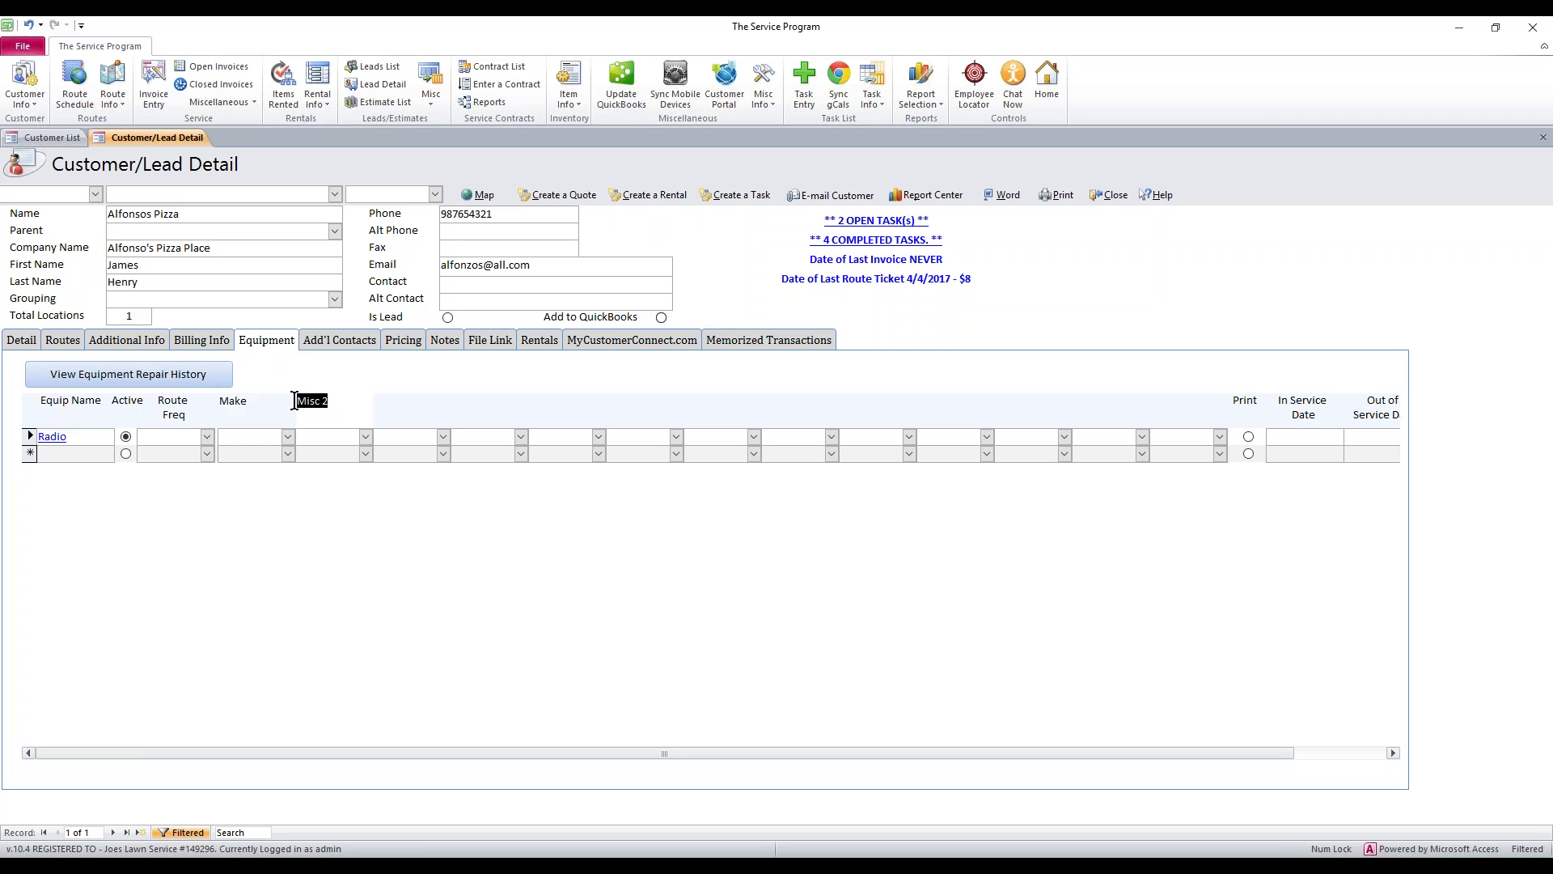
text(Model)
click(211, 452)
click(770, 496)
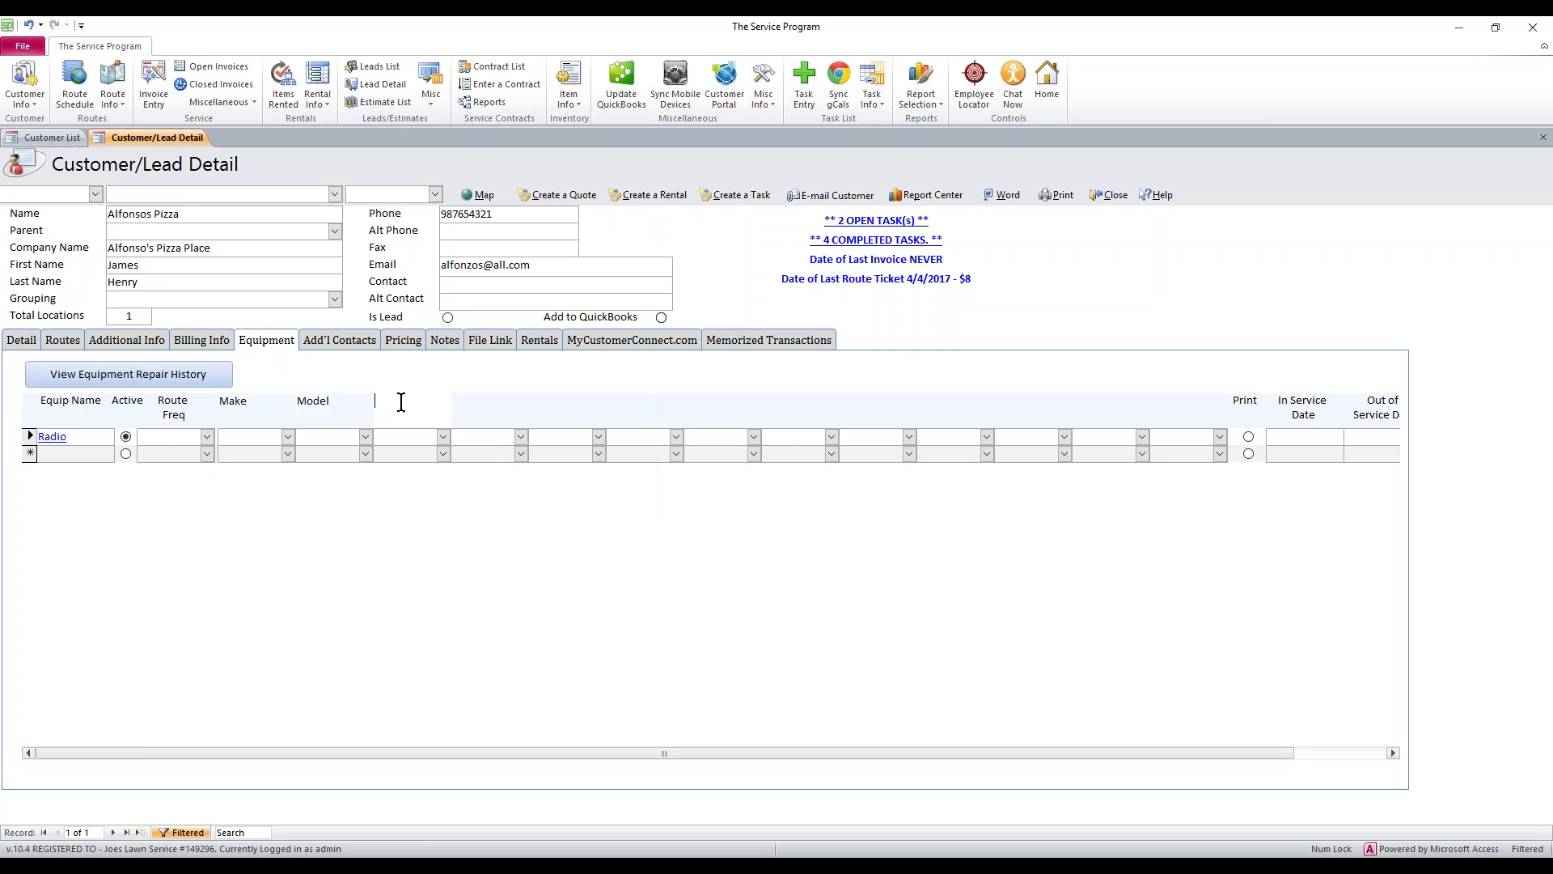
Name the two blank equipment headings after Model as Color and Battery Size, saving each new field name.
text(Color)
click(533, 464)
click(762, 493)
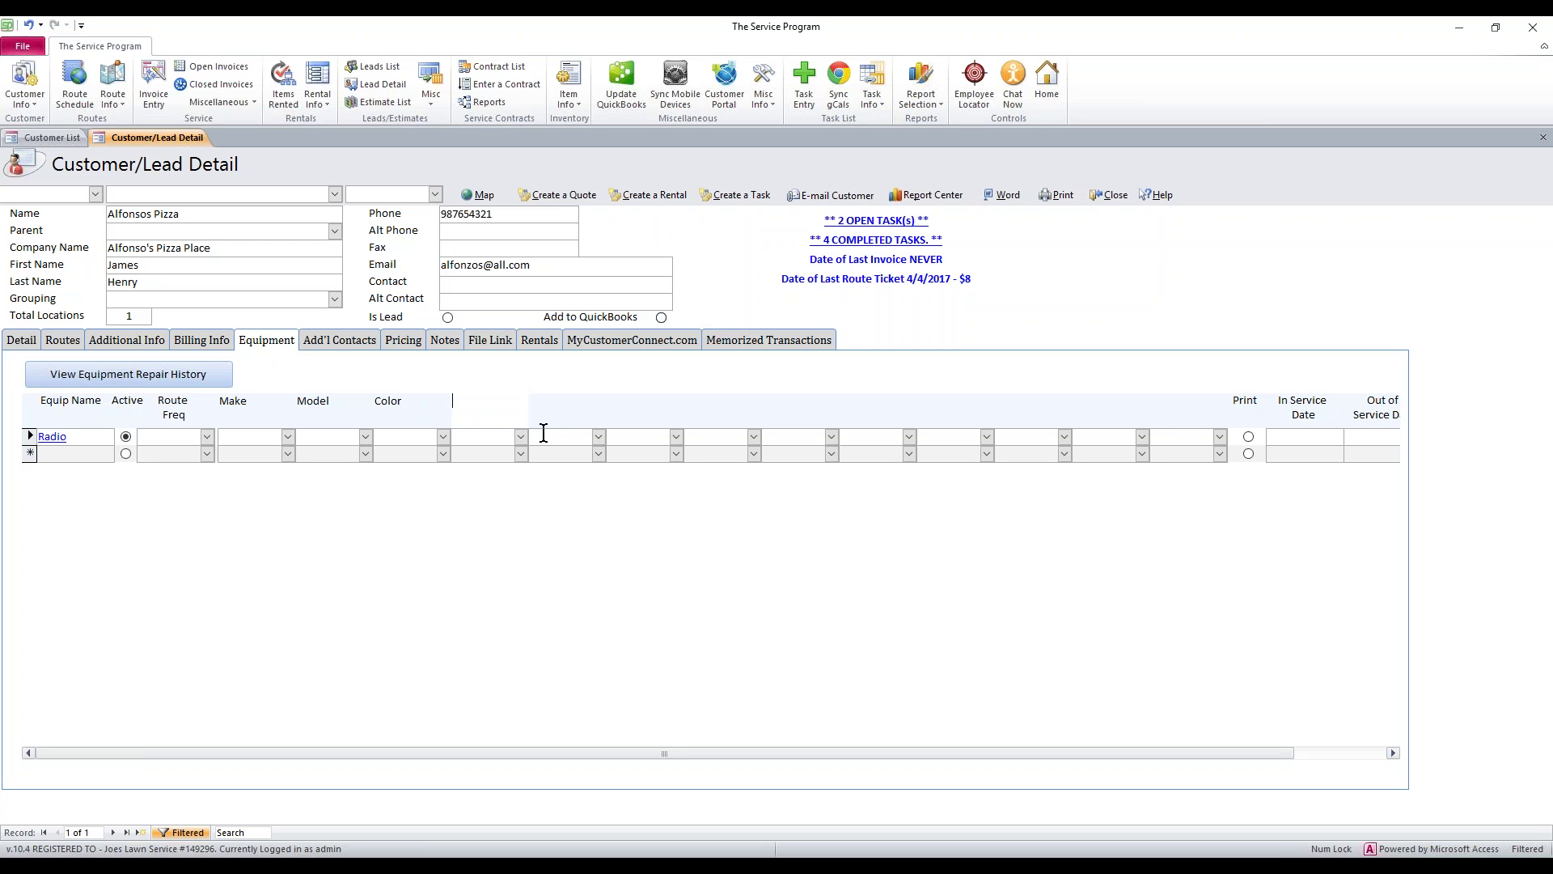
text(Battery Size)
click(544, 433)
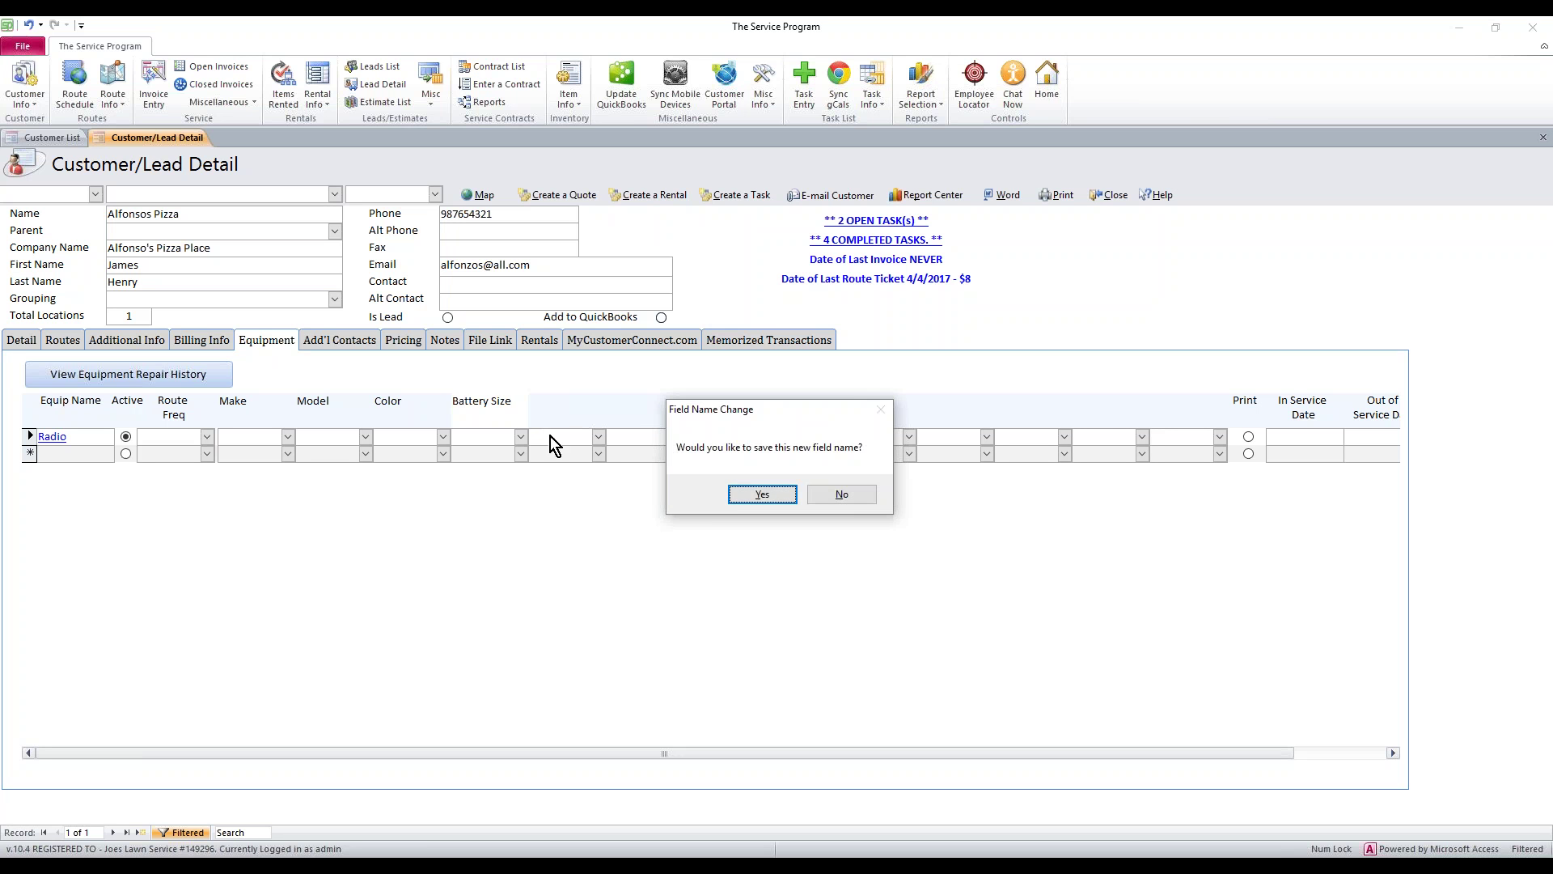
click(762, 495)
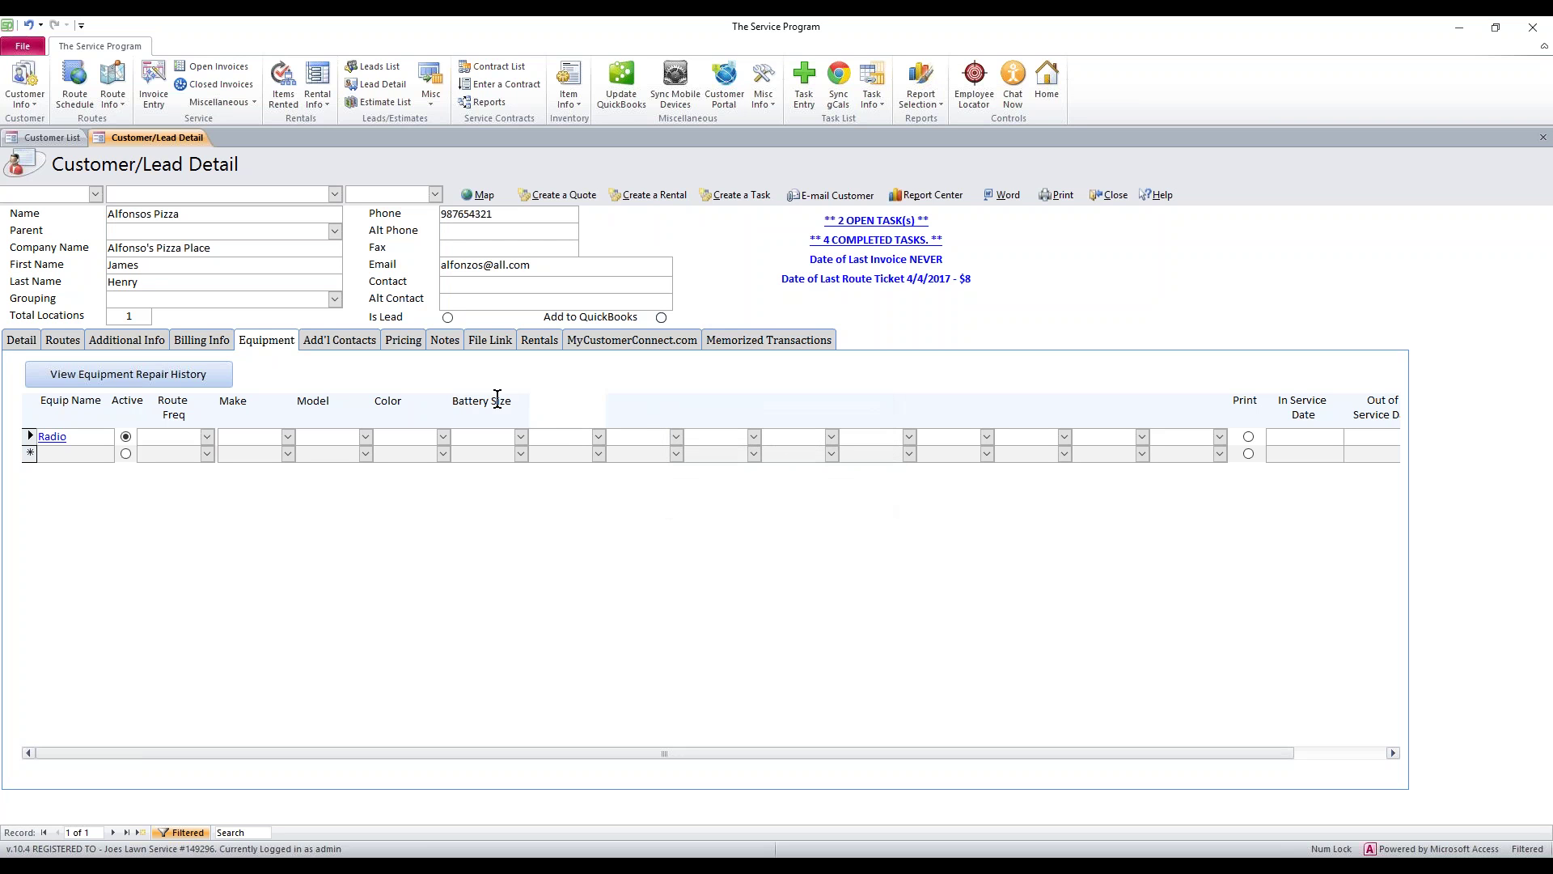
Fill in the Radio item with make Sony, model A022, color Grey and battery size "1223 size".
click(238, 438)
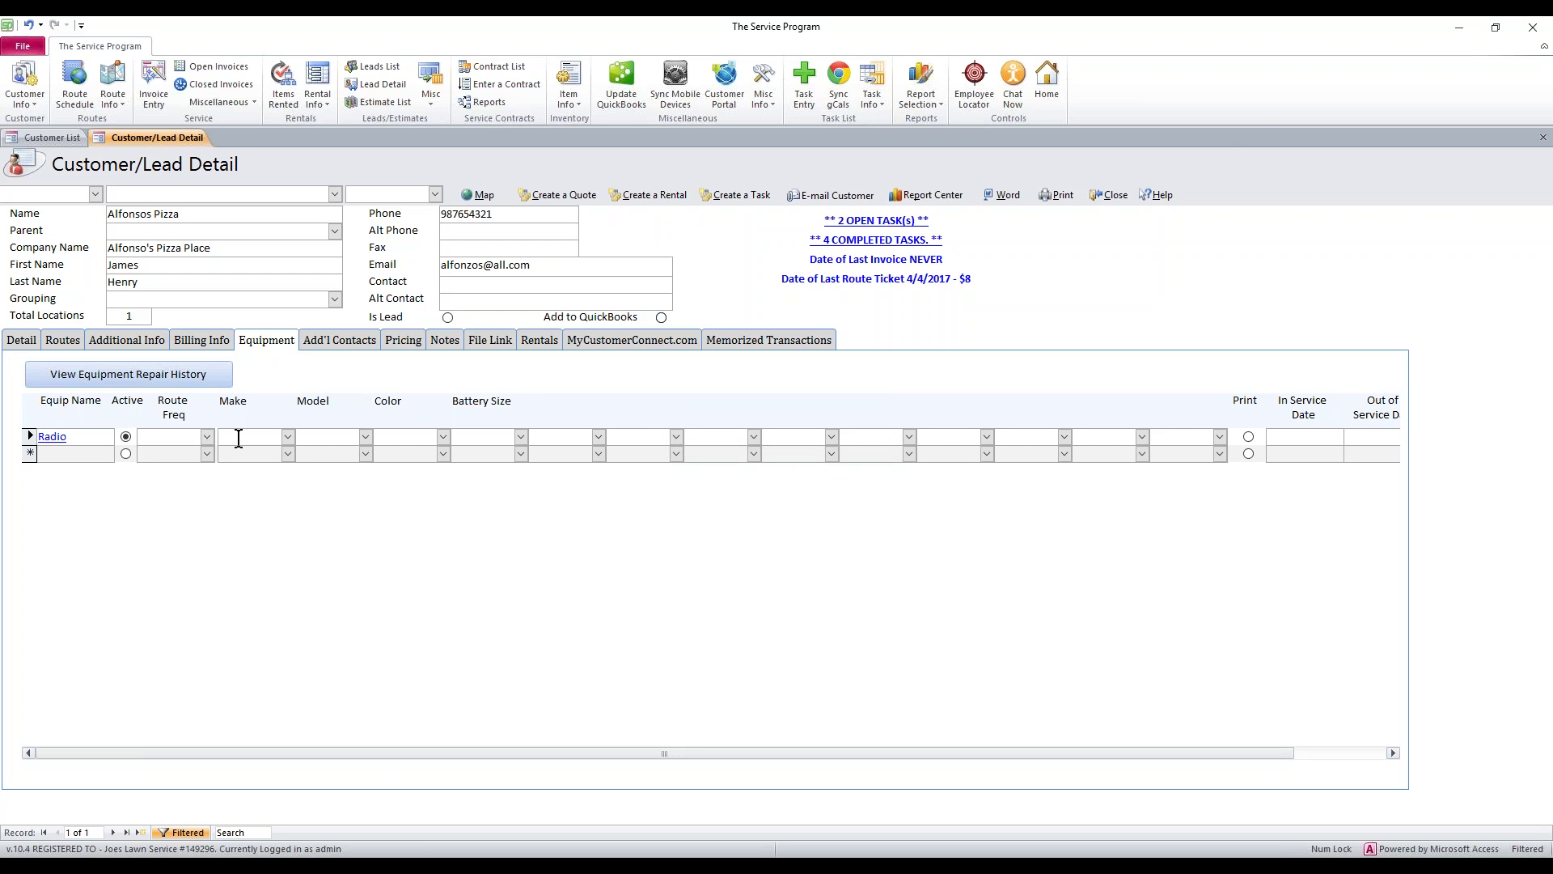
click(241, 451)
click(243, 438)
text(SonyA022)
key(Tab)
text(Grey1223 zi)
key(BackSpace)
key(BackSpace)
text(size)
Close the customer record and reopen the Alfonsos Pizza equipment records to check the saved item.
click(1110, 195)
click(132, 233)
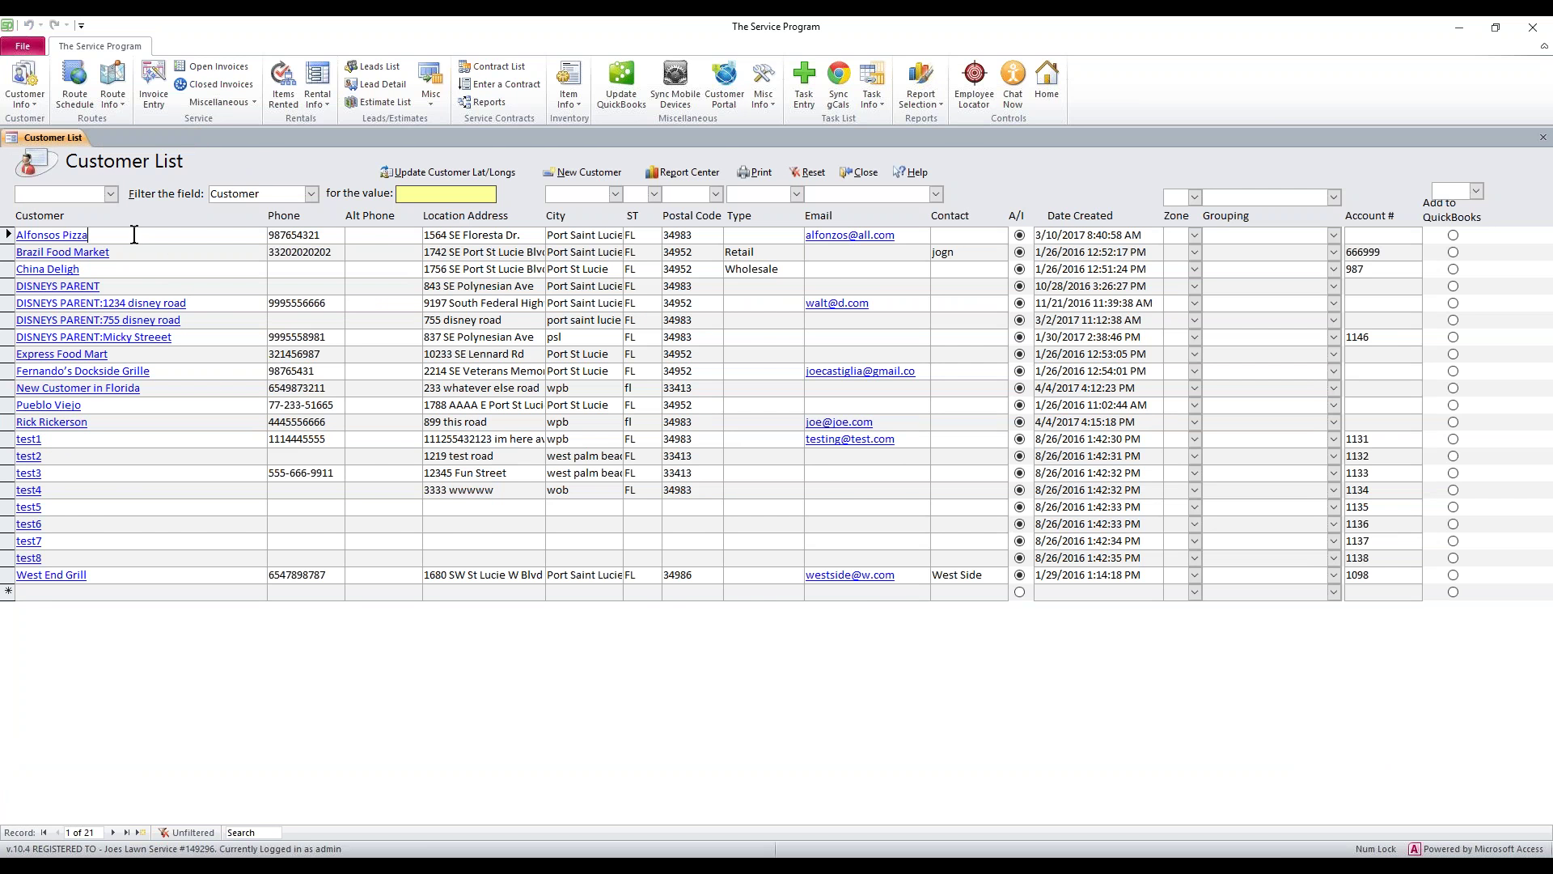
click(267, 339)
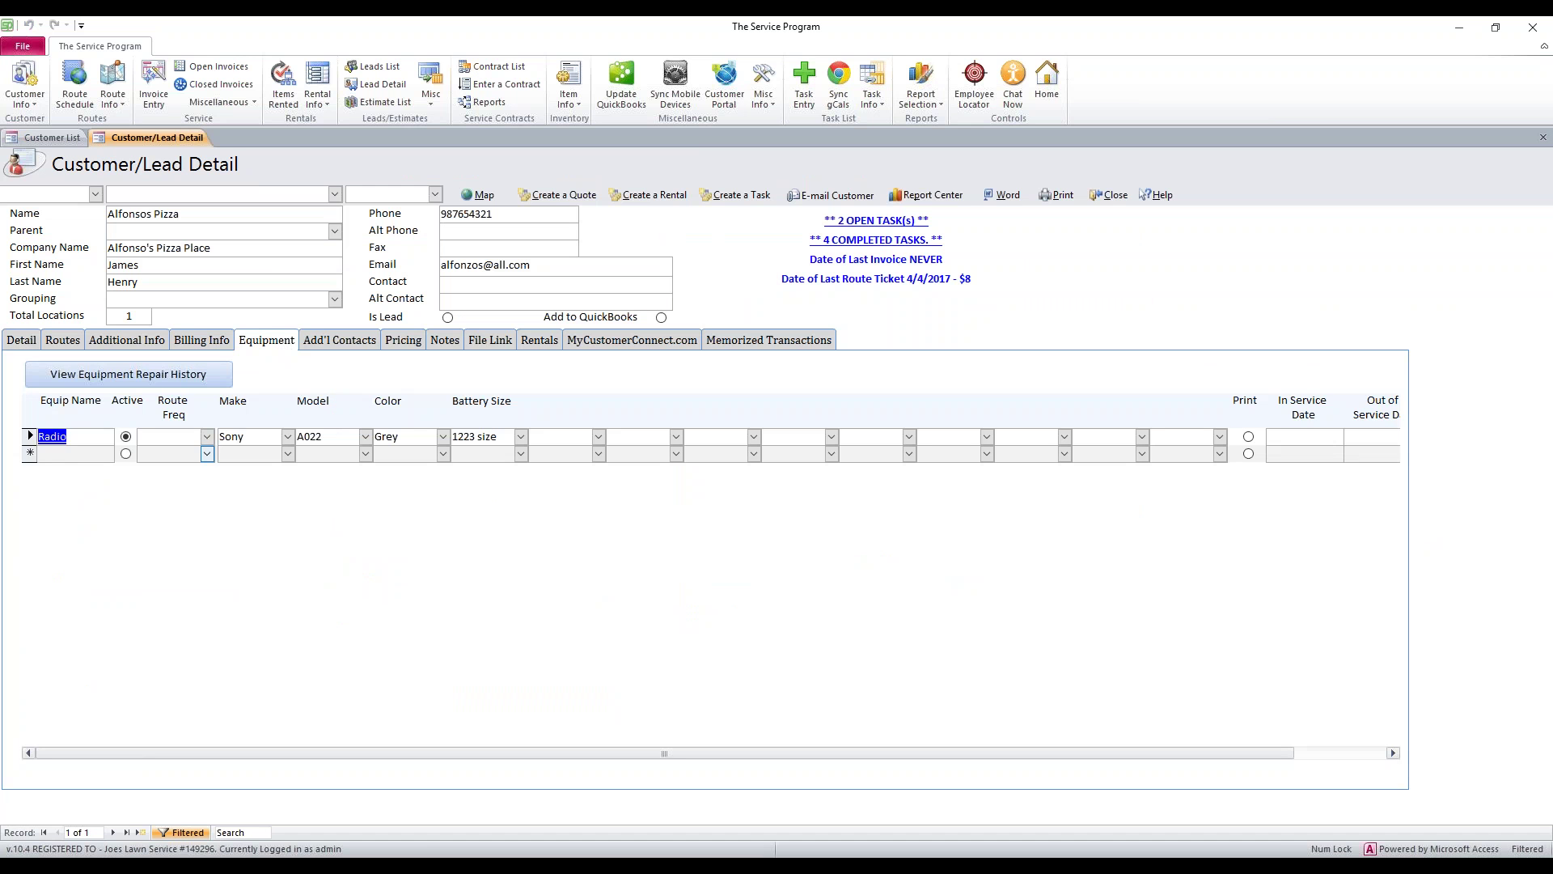
Add a second active equipment item named Radio2 with make Sony, model A33 and color Black.
click(83, 458)
text(Radio2)
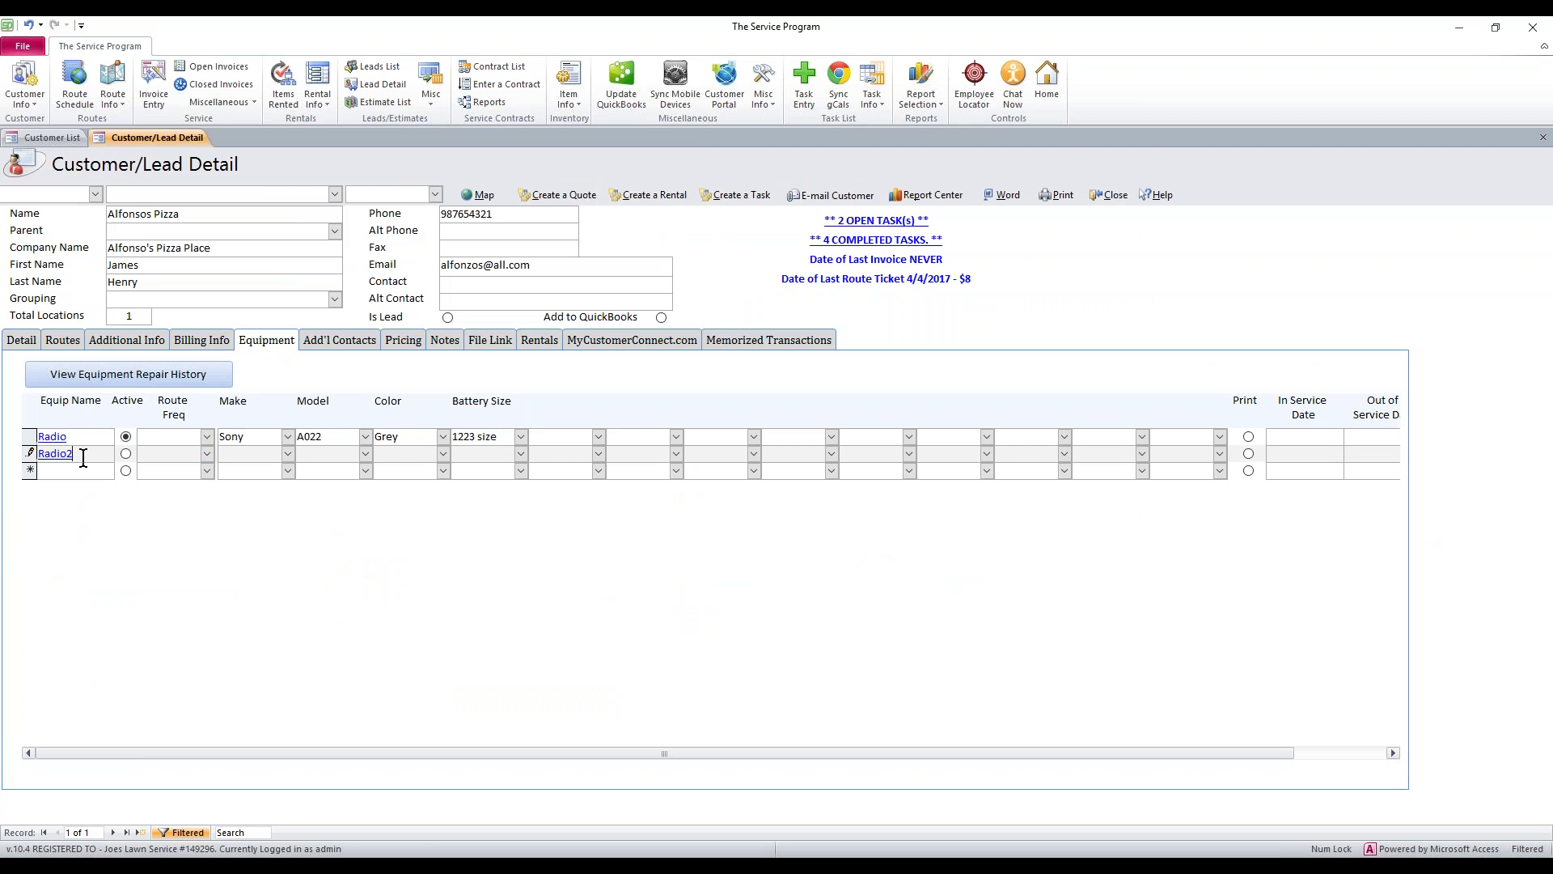
key(Tab)
text(Sony)
key(Tab)
text(A33)
key(Tab)
text(Black)
key(Tab)
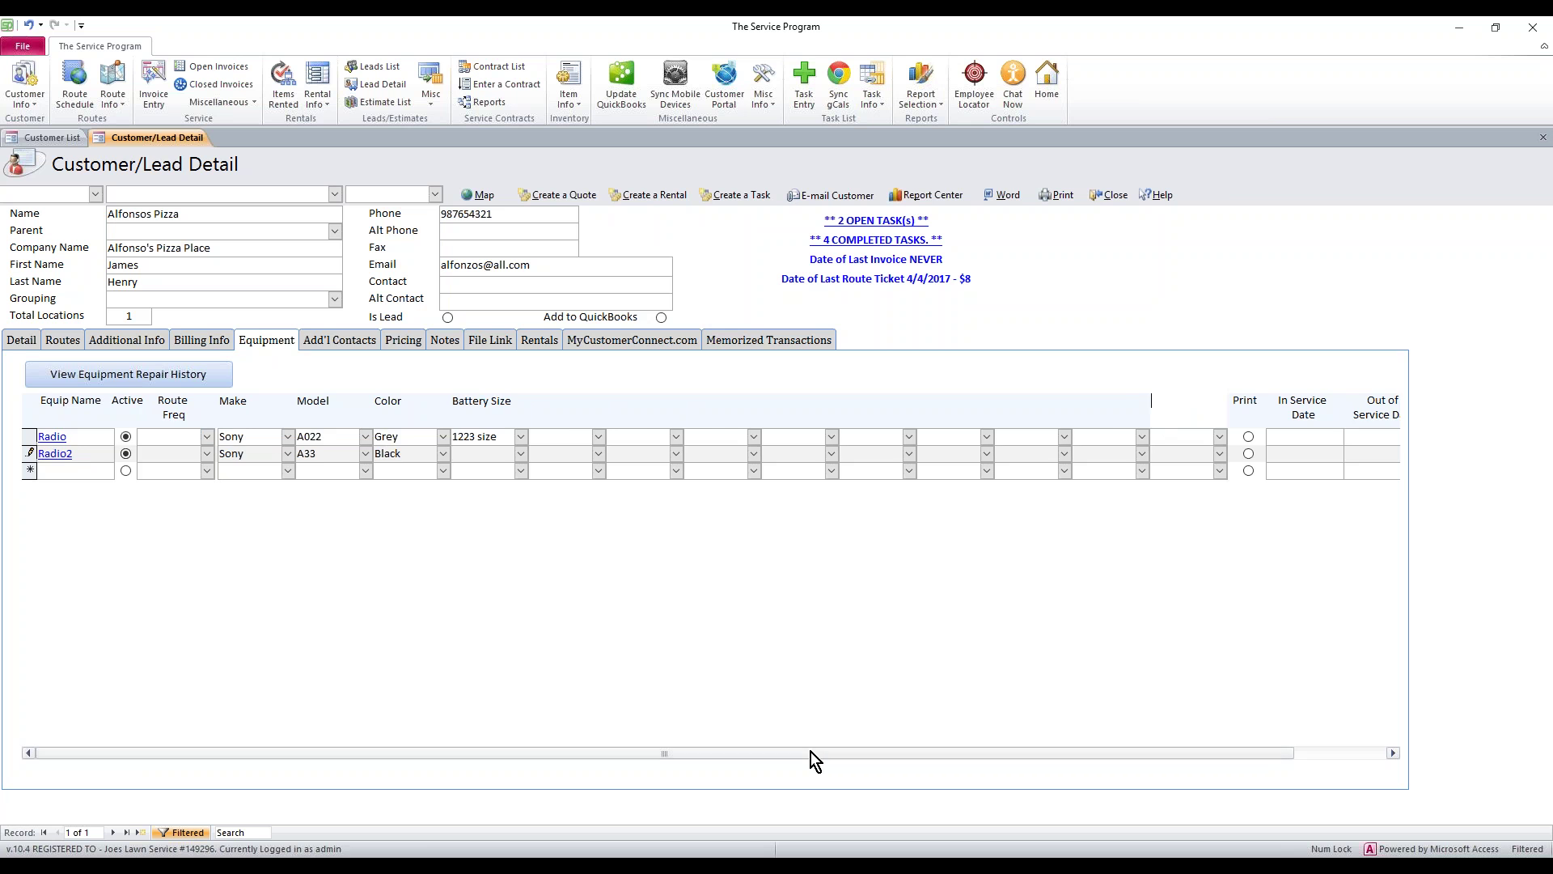
Close the customer record and open the equipment list covering all customers.
drag(811, 751, 906, 752)
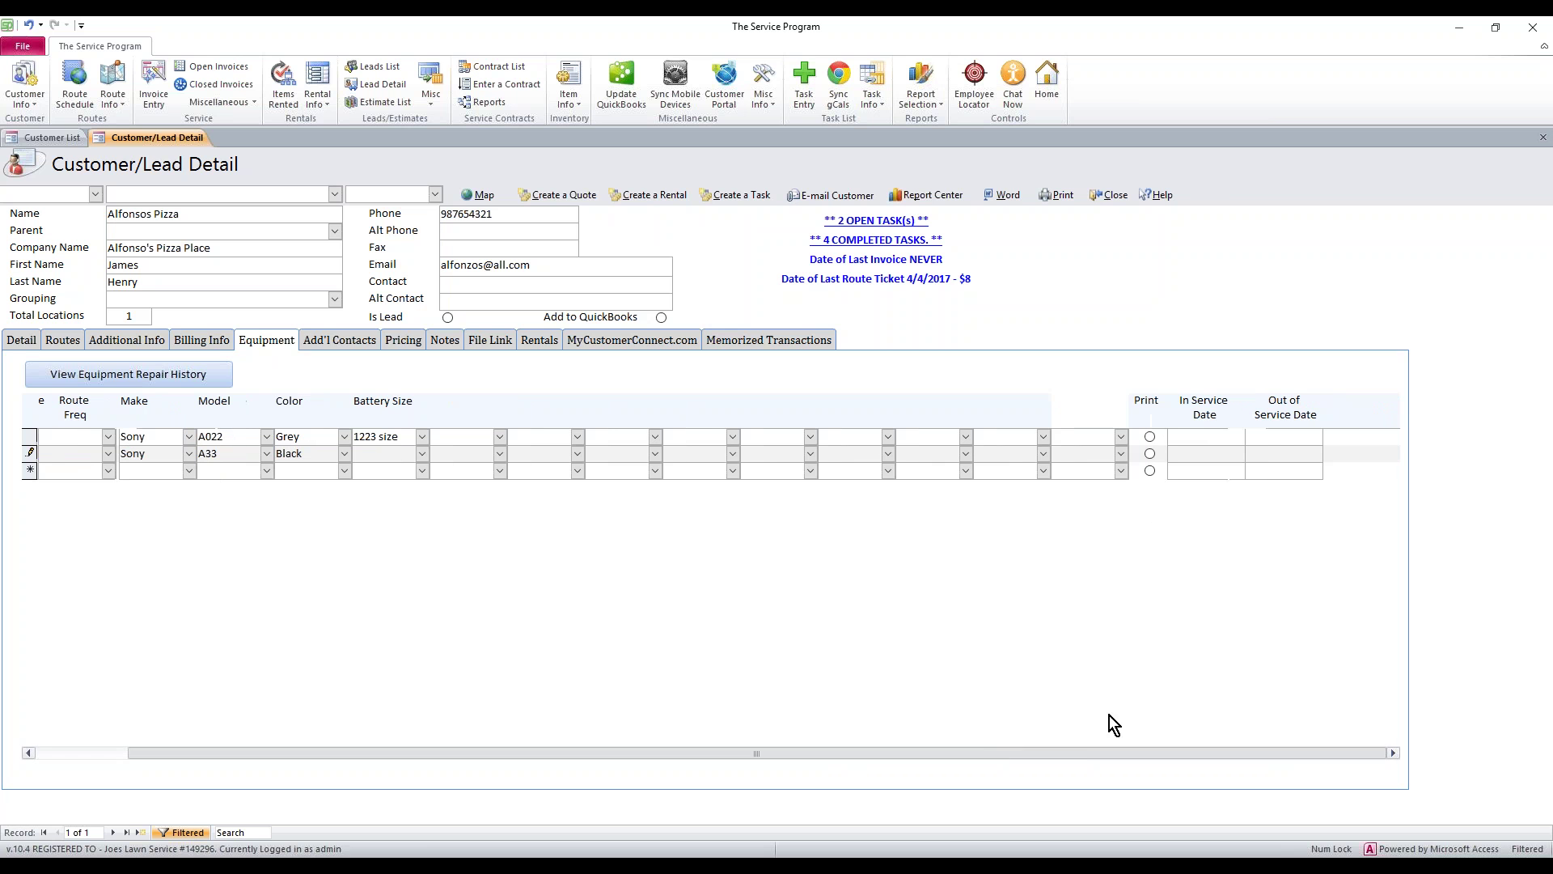
click(1120, 202)
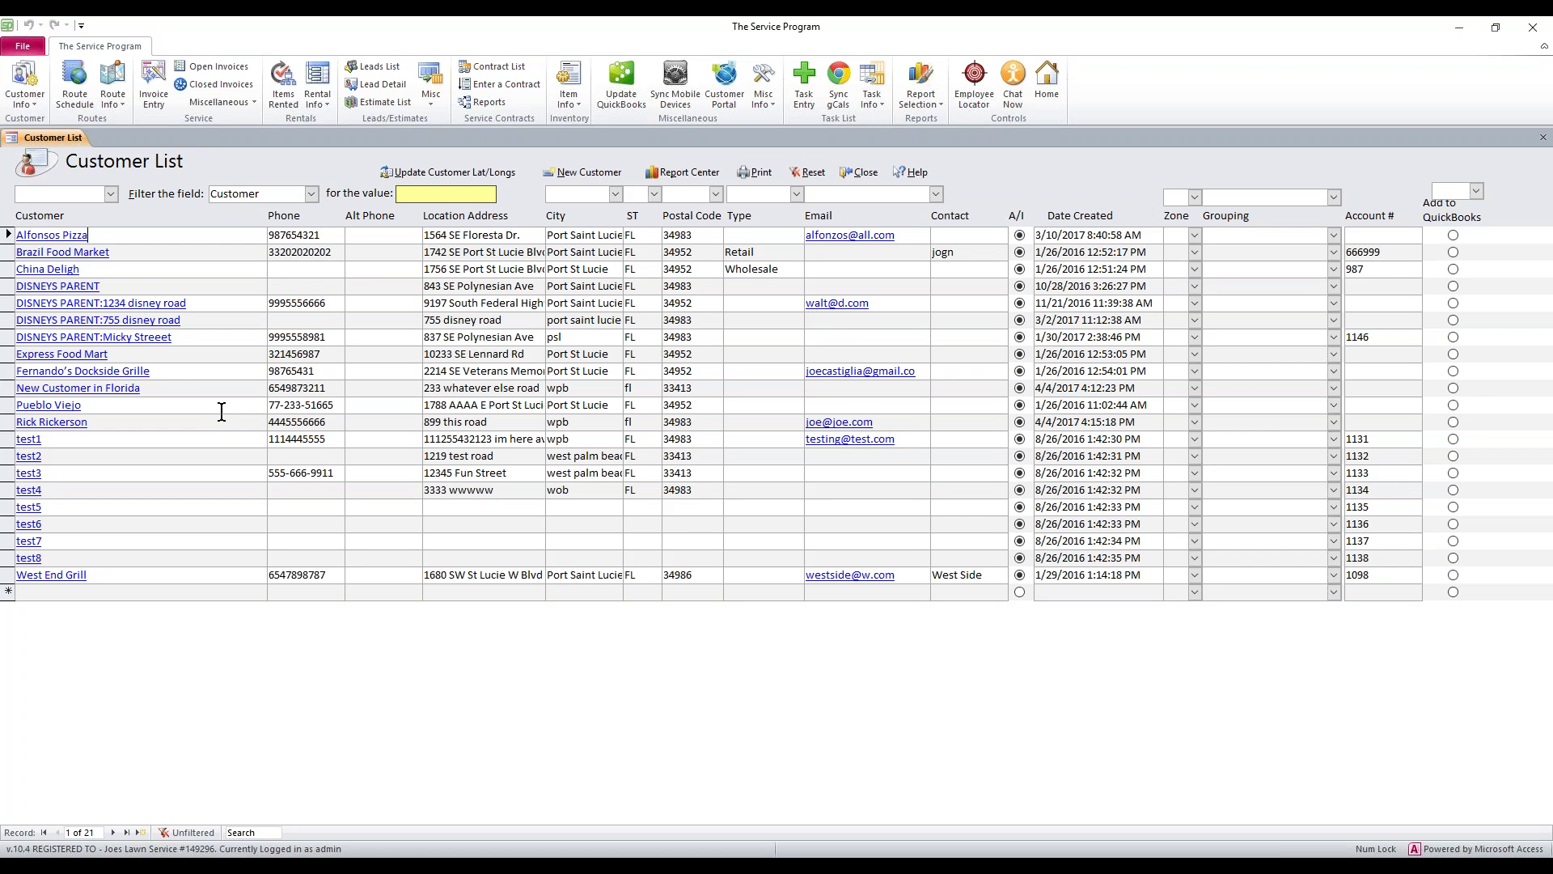
click(13, 100)
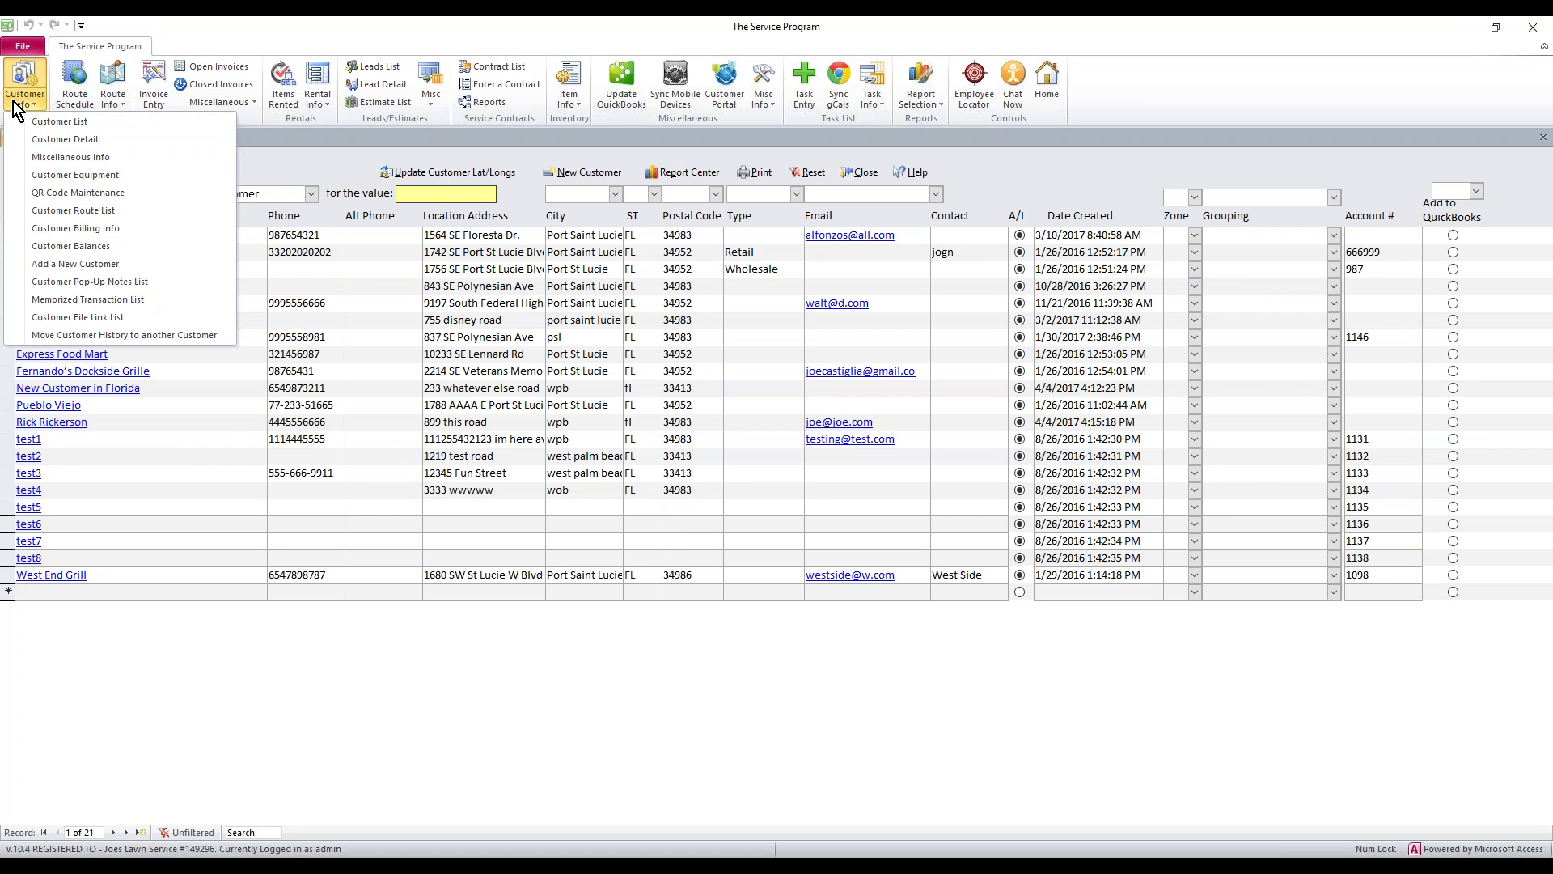
click(16, 173)
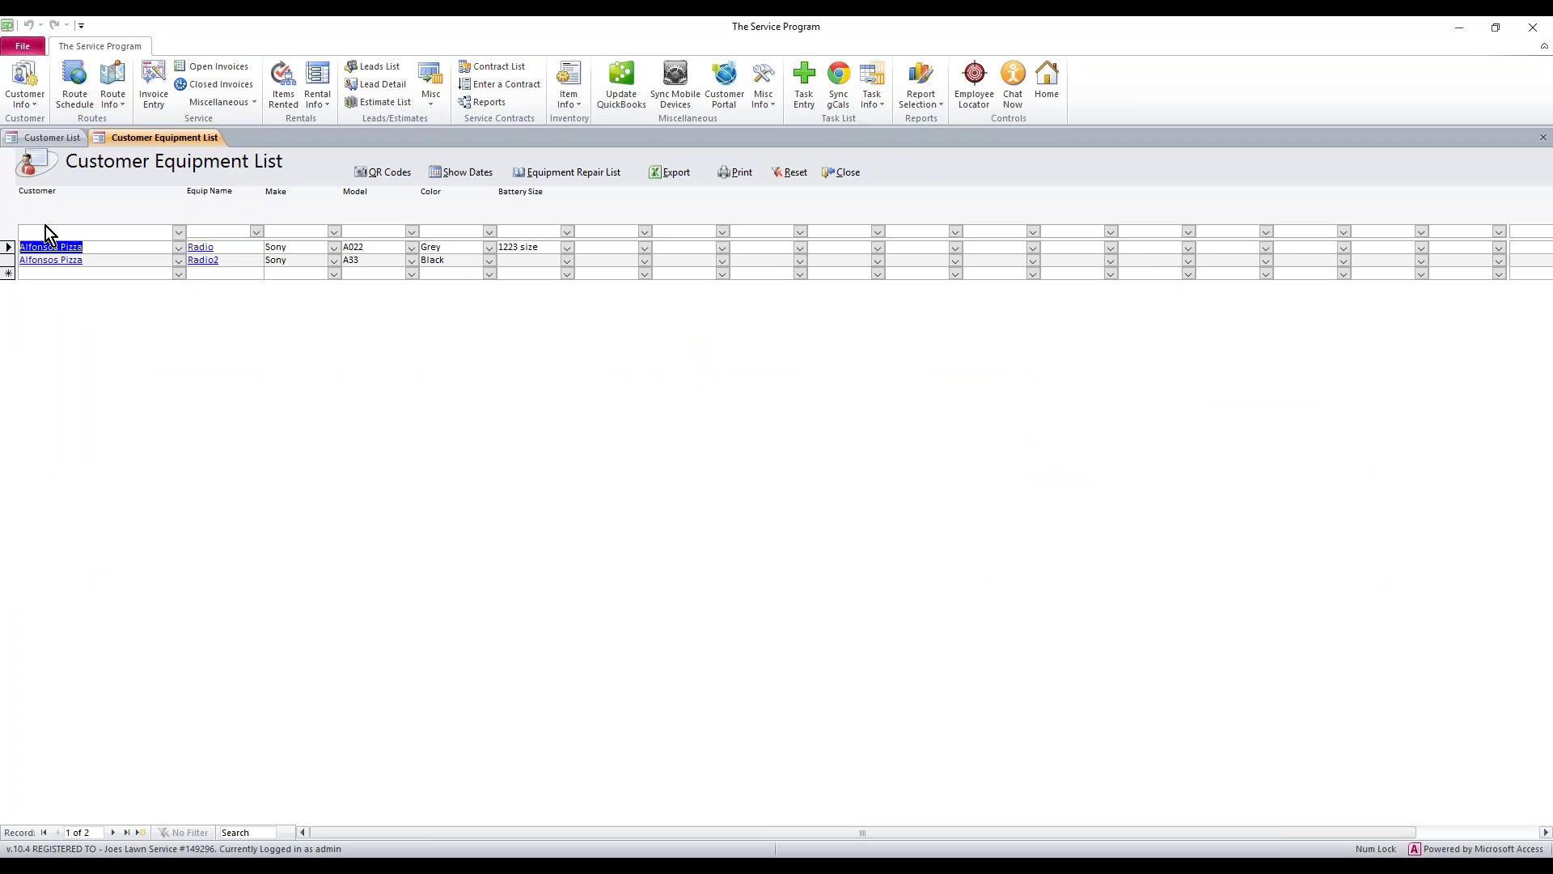
Name the blank heading after Battery Size as New Field in the Customer Equipment List and save it.
click(609, 194)
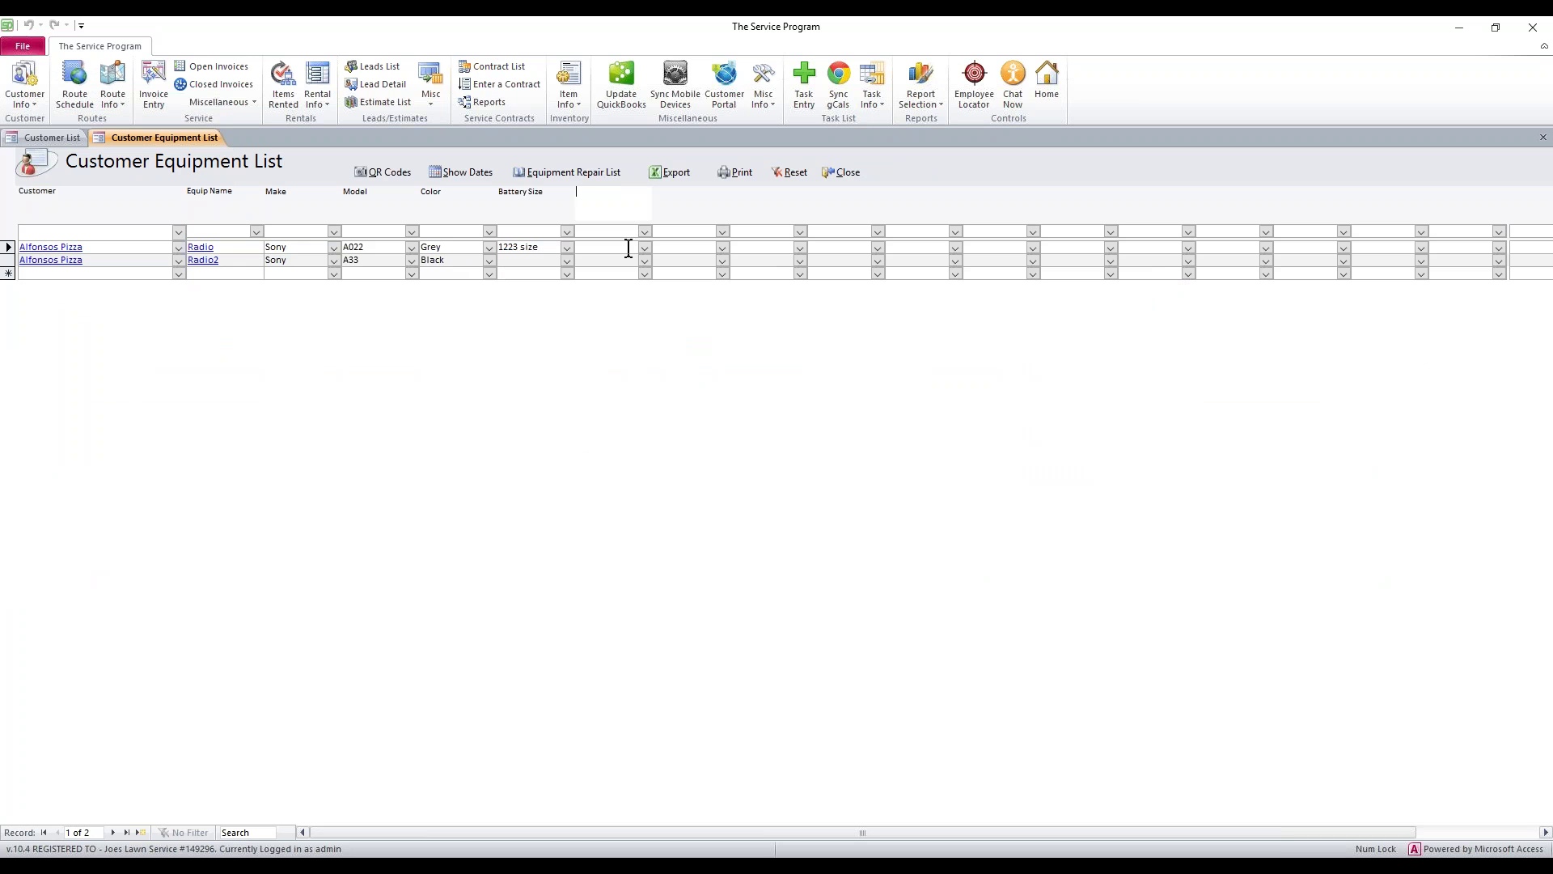
text(New Field)
key(Return)
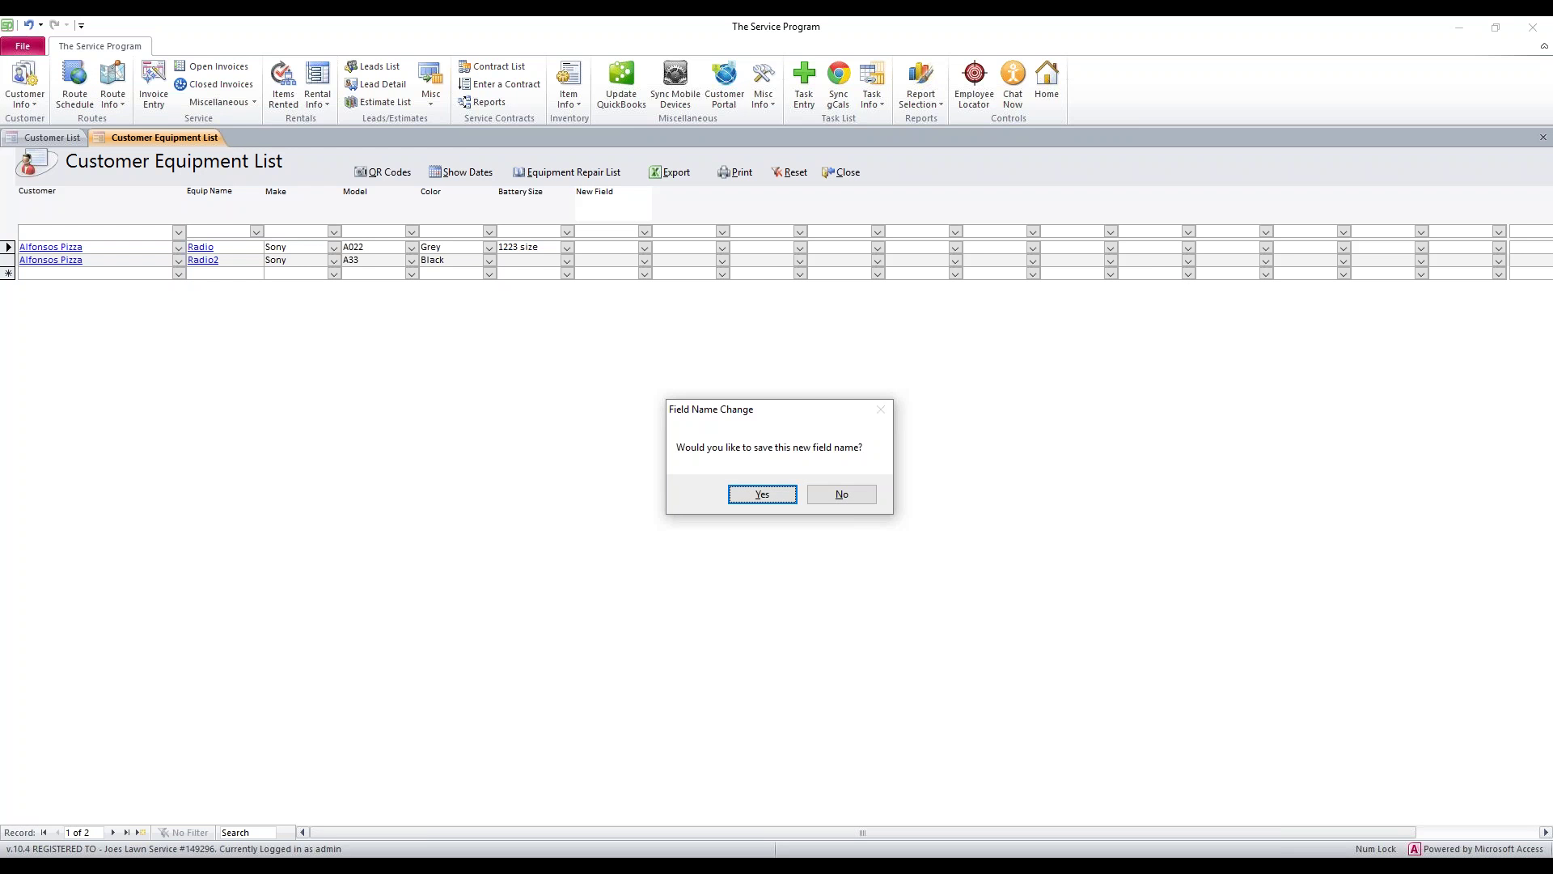
click(762, 495)
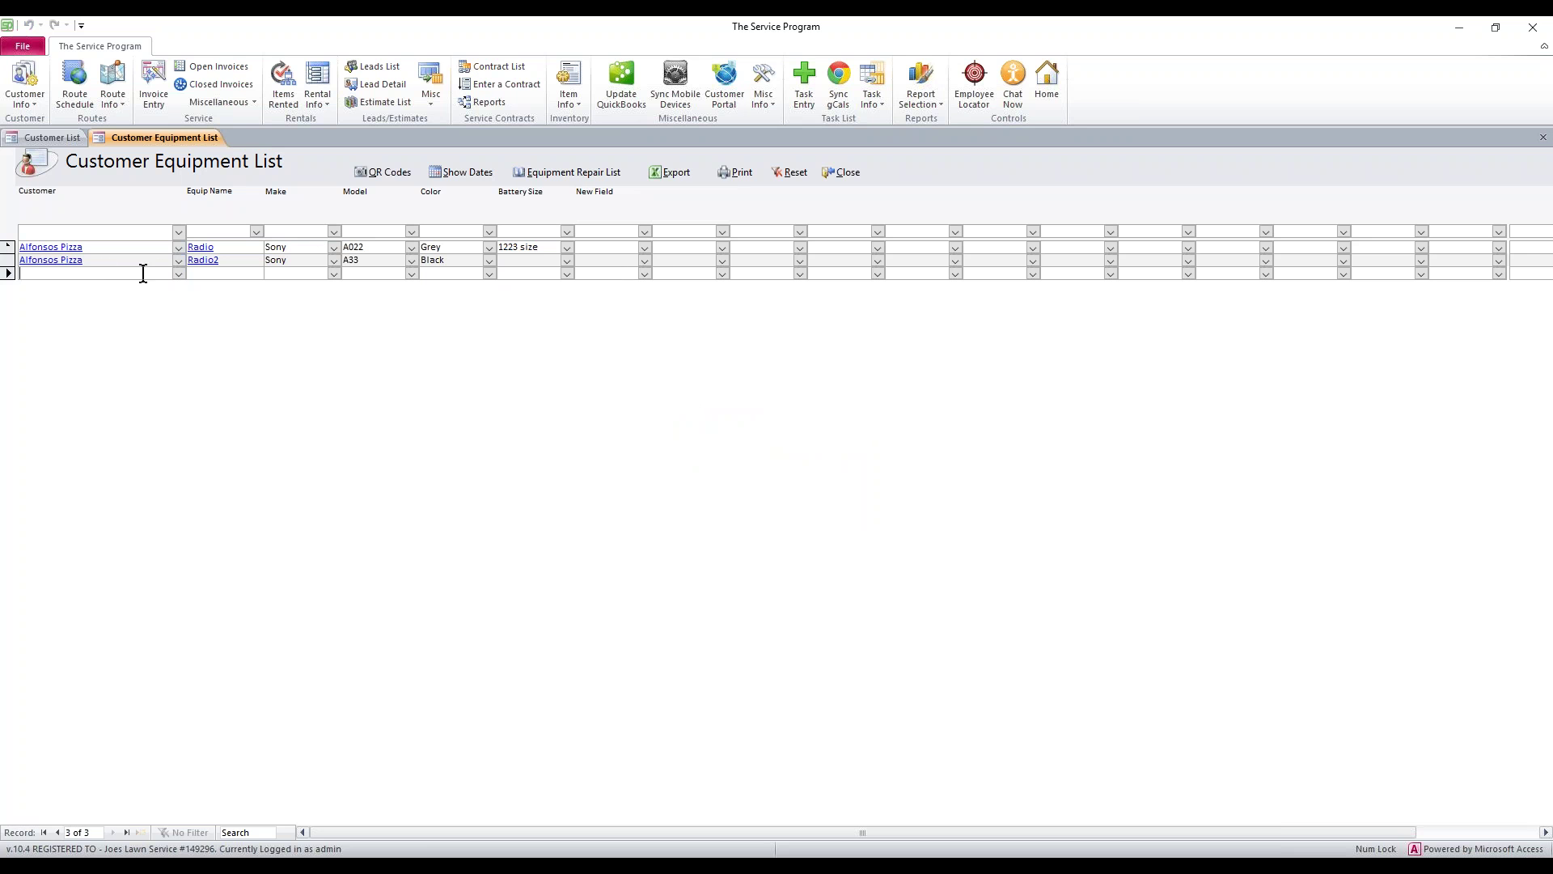
Add an equipment record for the customer Express Food Mart with the equipment name New Machine.
click(178, 274)
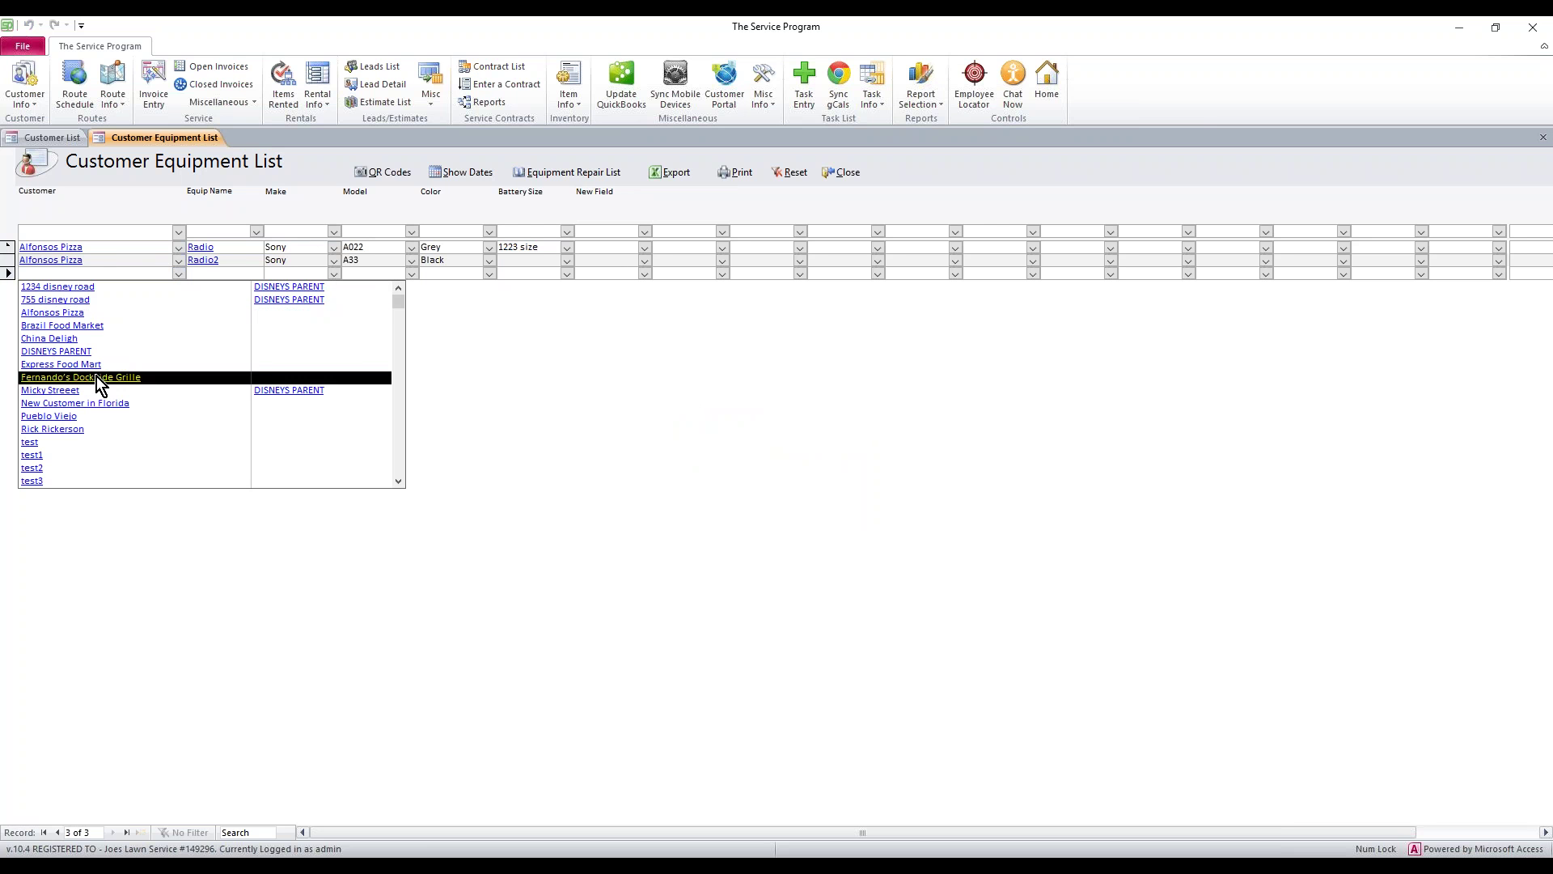
click(122, 364)
click(213, 275)
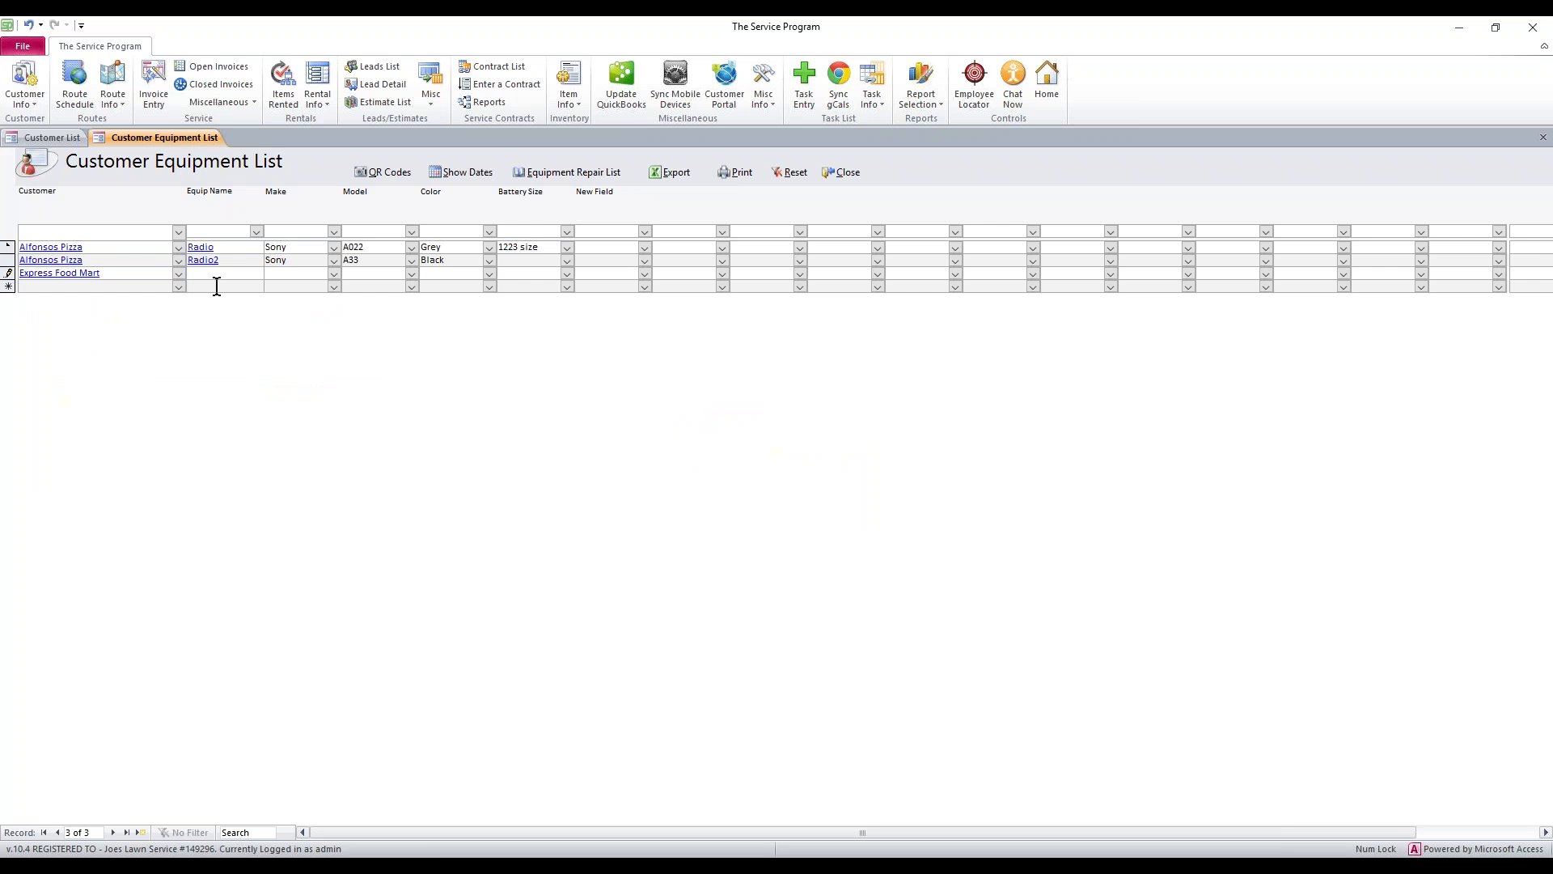
text(New Machine)
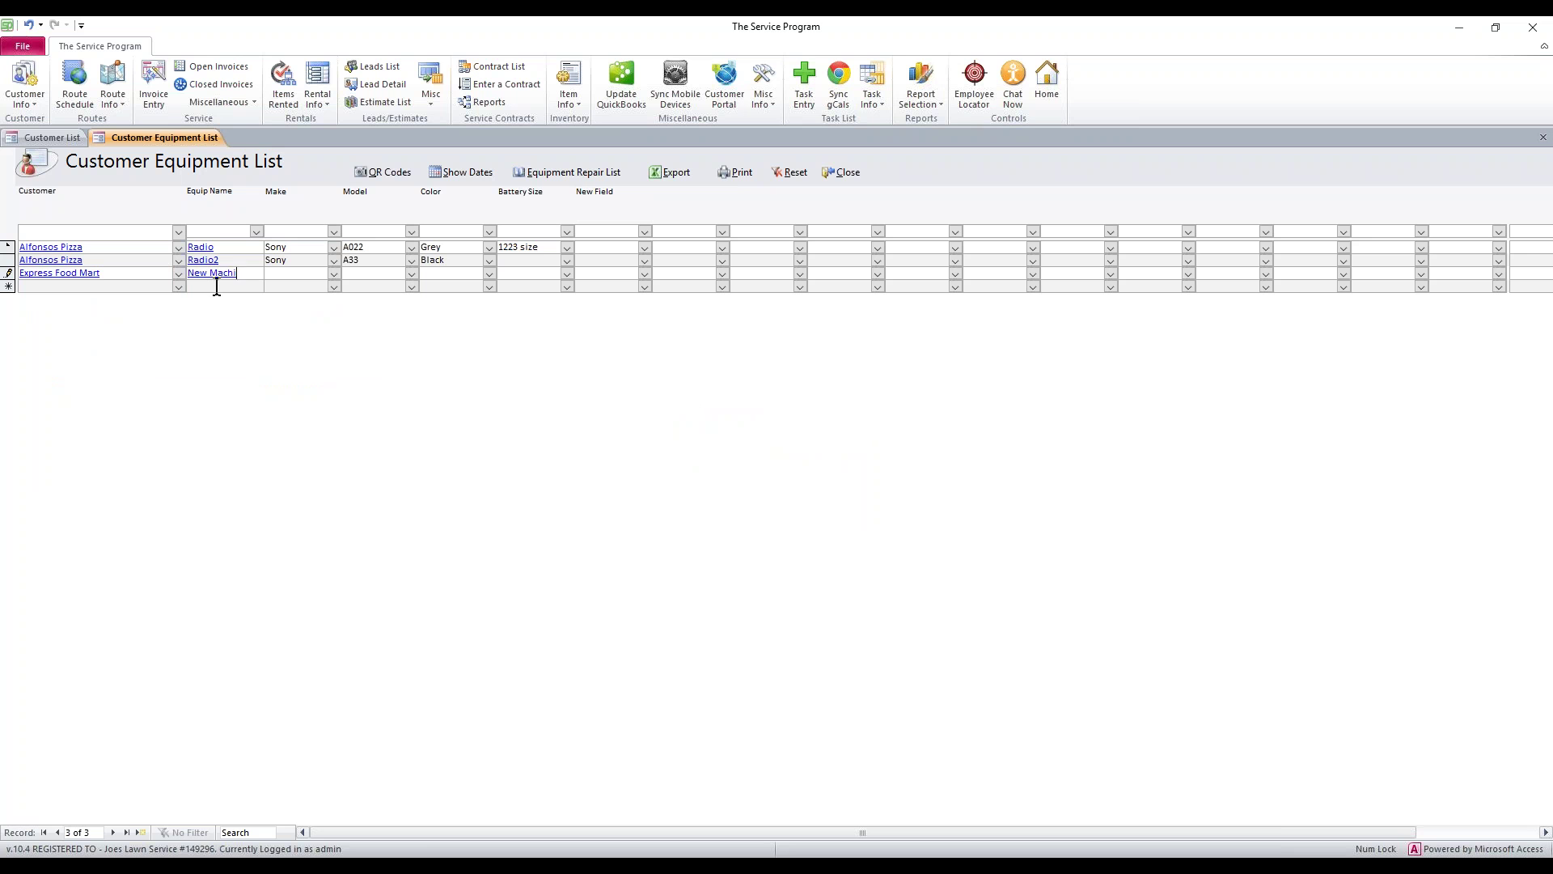